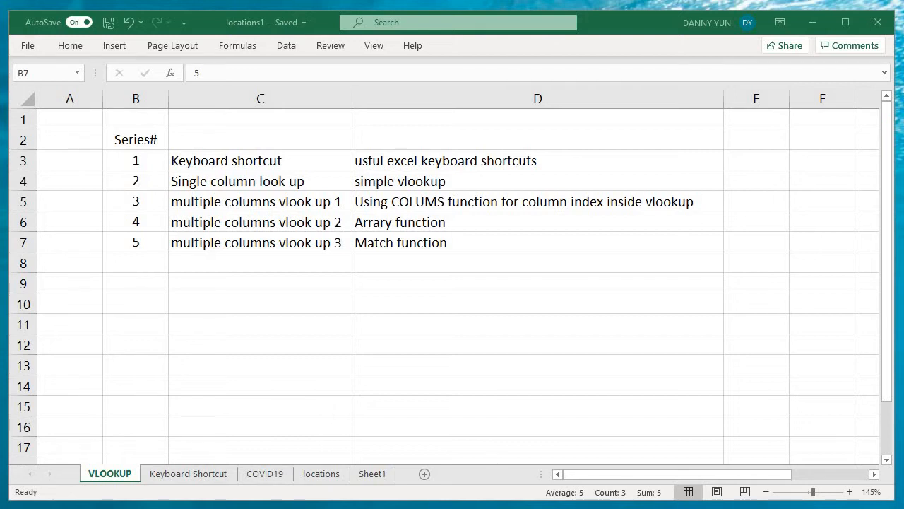
Step: Switch to the locations1 workbook in Excel and open its locations sheet
{"action": "key", "text": "alt+Tab"}
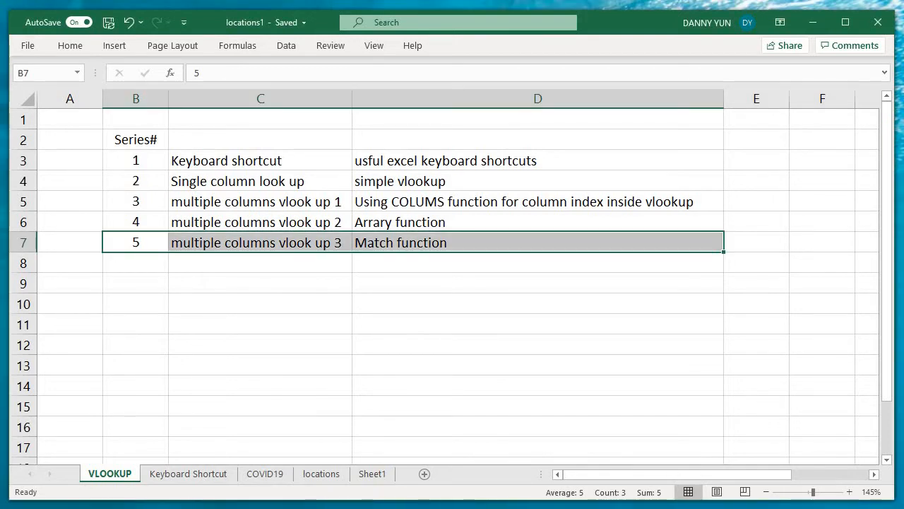
{"action": "key", "text": "ctrl+Page_Down"}
{"action": "key", "text": "ctrl+Page_Down"}
{"action": "key", "text": "ctrl+Page_Down"}
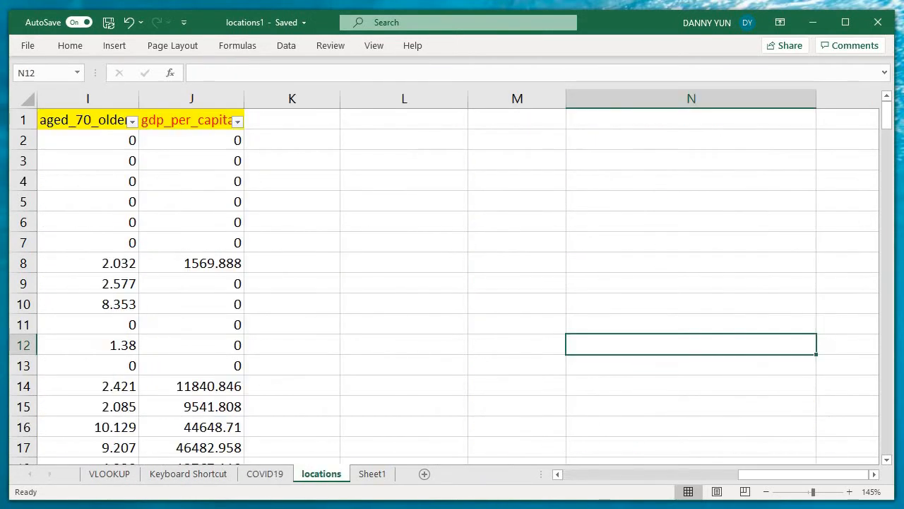
Step: Copy the header cells E1:J1, from population through gdp_per_capita
{"action": "key", "text": "Left"}
{"action": "key", "text": "Left"}
{"action": "key", "text": "Left"}
{"action": "key", "text": "Left"}
{"action": "key", "text": "Left"}
{"action": "key", "text": "Left"}
{"action": "key", "text": "Left"}
{"action": "key", "text": "Left"}
{"action": "key", "text": "Left"}
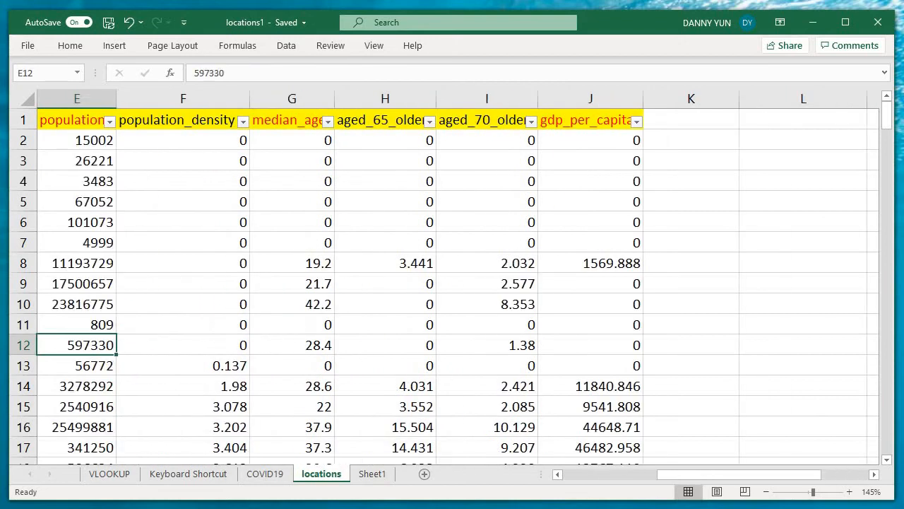
{"action": "key", "text": "Left"}
{"action": "key", "text": "Up"}
{"action": "key", "text": "Up"}
{"action": "key", "text": "Up"}
{"action": "key", "text": "Up"}
{"action": "key", "text": "Up"}
{"action": "key", "text": "Up"}
{"action": "key", "text": "Up"}
{"action": "key", "text": "Up"}
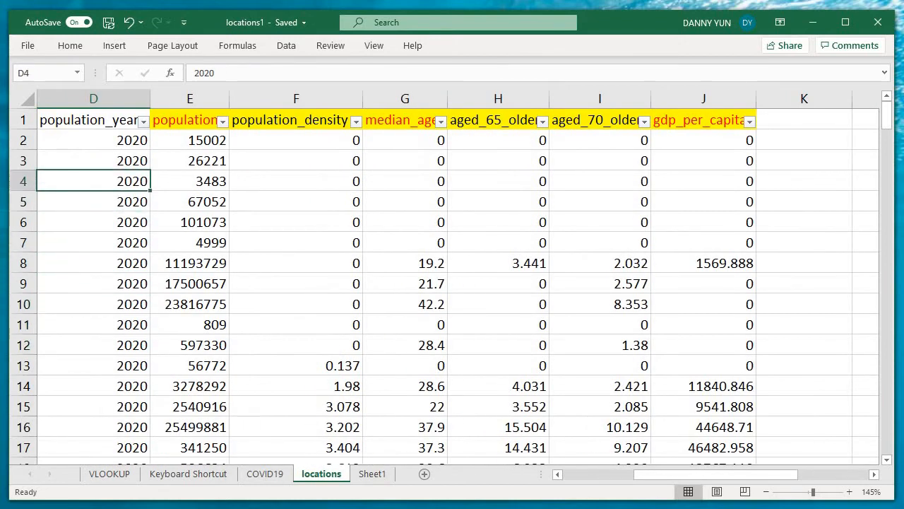
{"action": "key", "text": "Up"}
{"action": "key", "text": "Up"}
{"action": "key", "text": "Up"}
{"action": "key", "text": "Right"}
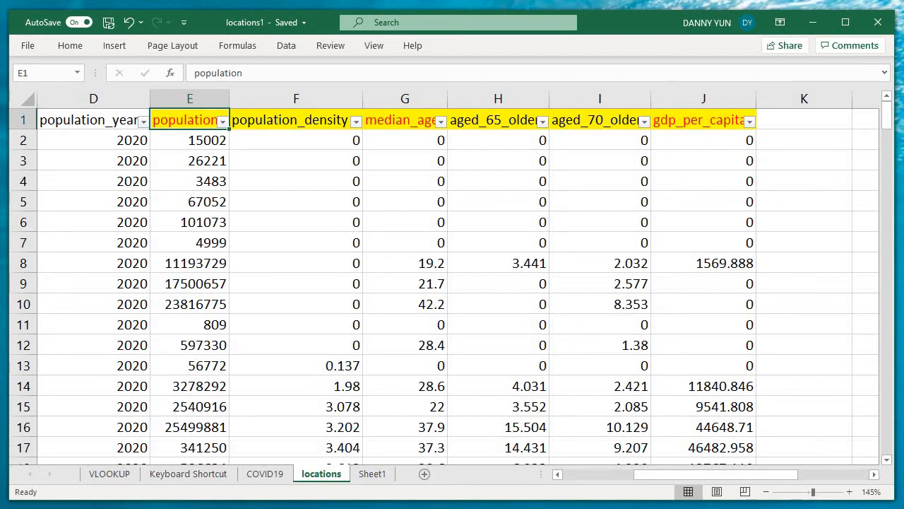
{"action": "key", "text": "ctrl+shift+Right"}
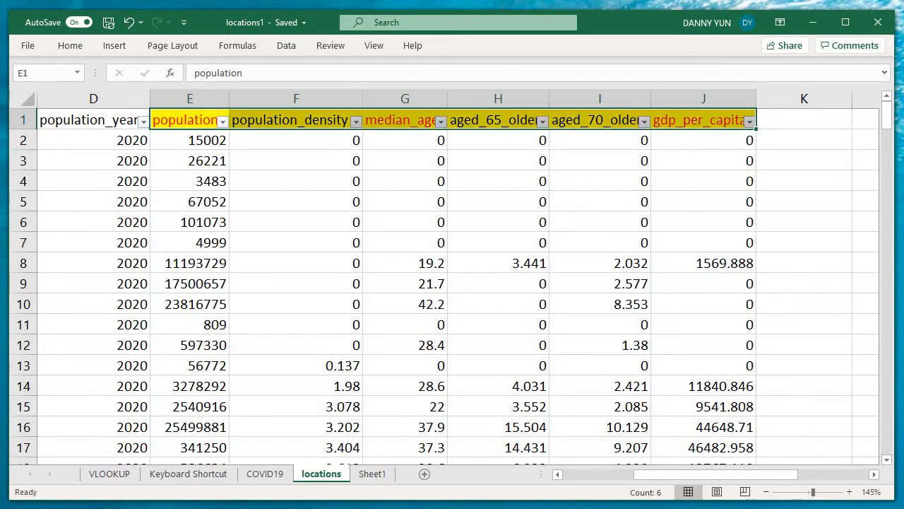
{"action": "key", "text": "Left"}
{"action": "key", "text": "Right"}
{"action": "key", "text": "ctrl+shift+Right"}
{"action": "key", "text": "ctrl+c"}
Step: Try pasting the copied headers as transposed values starting at cell L4, and undo the paste
{"action": "key", "text": "Right"}
{"action": "key", "text": "Right"}
{"action": "key", "text": "Right"}
{"action": "key", "text": "Right"}
{"action": "key", "text": "Right"}
{"action": "key", "text": "Right"}
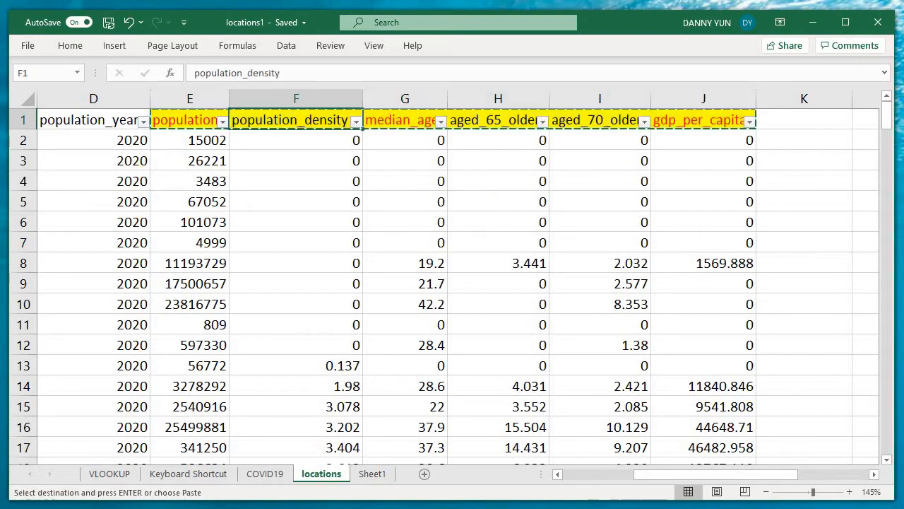
{"action": "key", "text": "Right"}
{"action": "key", "text": "Right"}
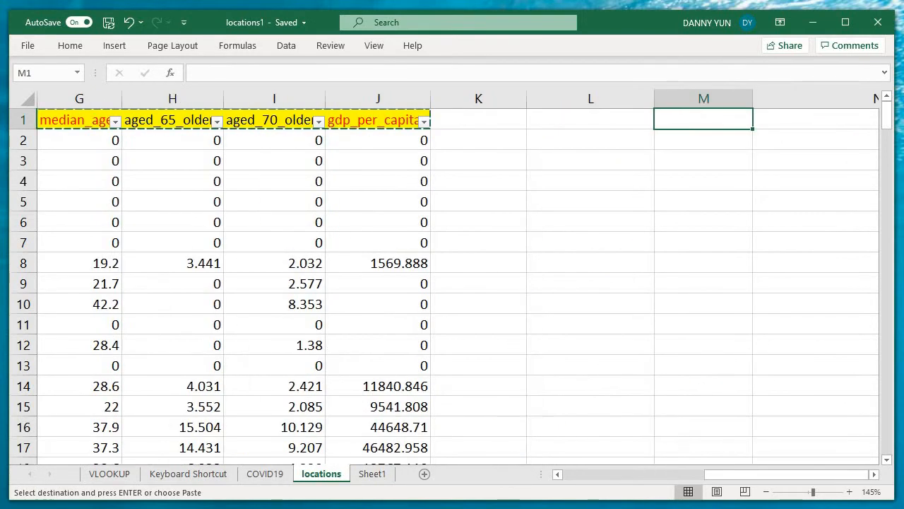
{"action": "key", "text": "Down"}
{"action": "key", "text": "Down"}
{"action": "key", "text": "Down"}
{"action": "key", "text": "Left"}
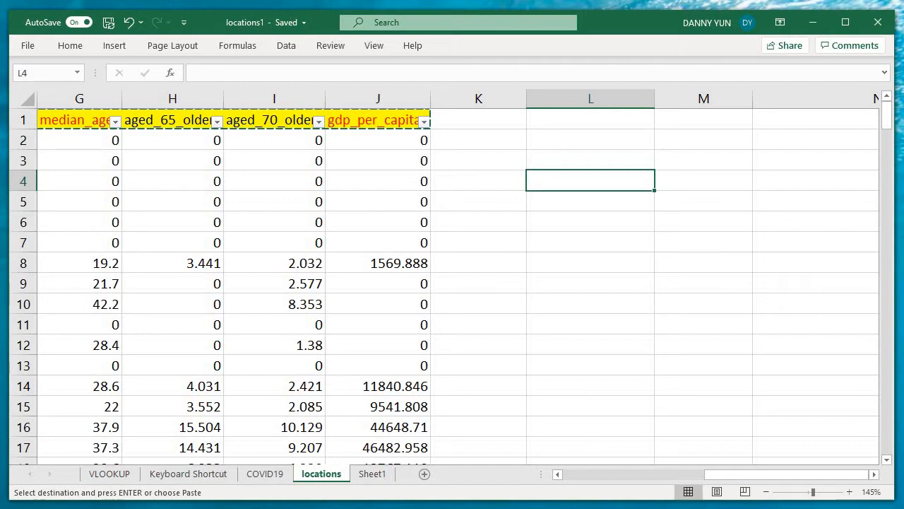
{"action": "key", "text": "ctrl+alt+v"}
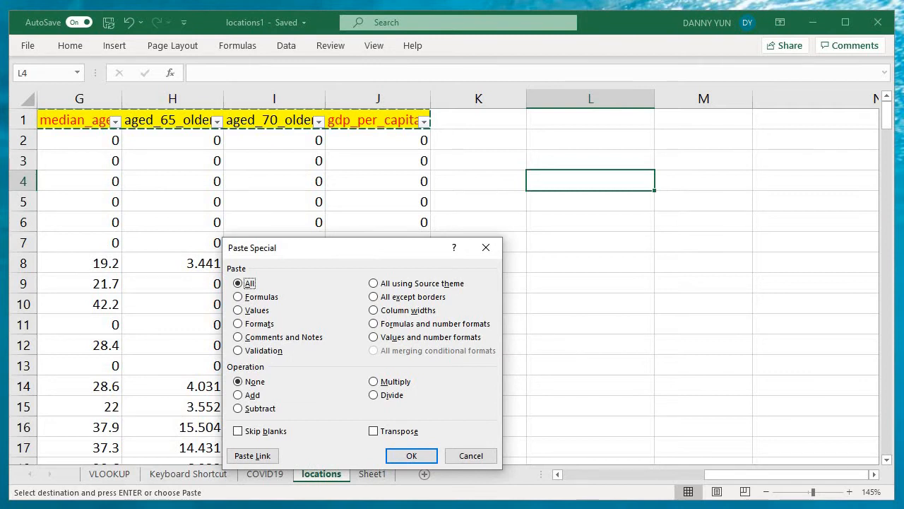
{"action": "key", "text": "v"}
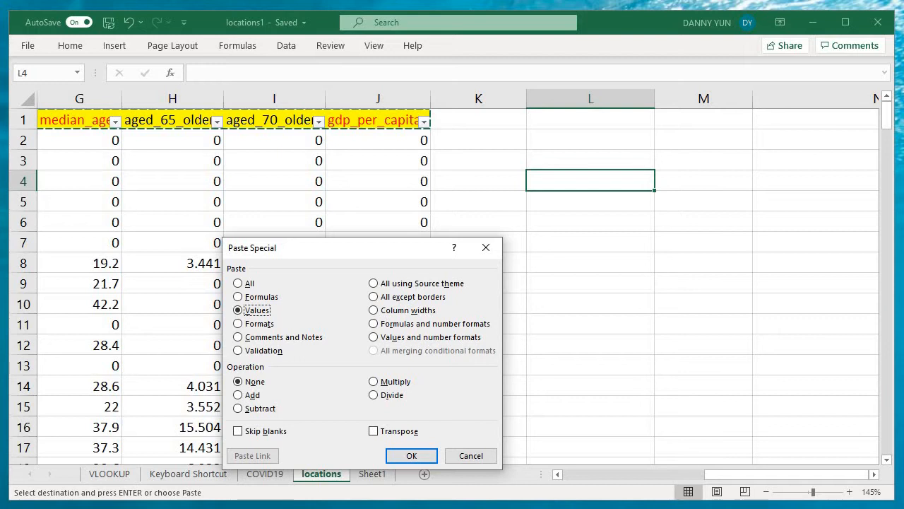
{"action": "key", "text": "e"}
{"action": "key", "text": "Return"}
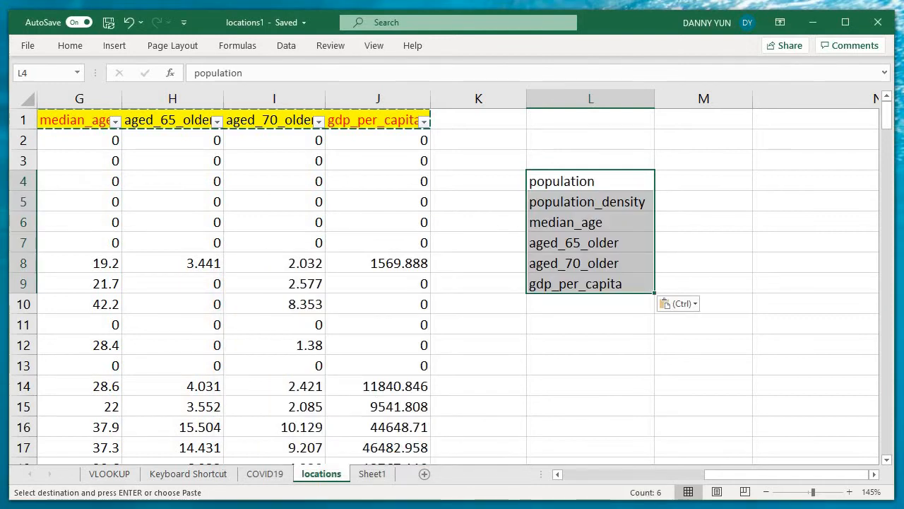
{"action": "key", "text": "ctrl+z"}
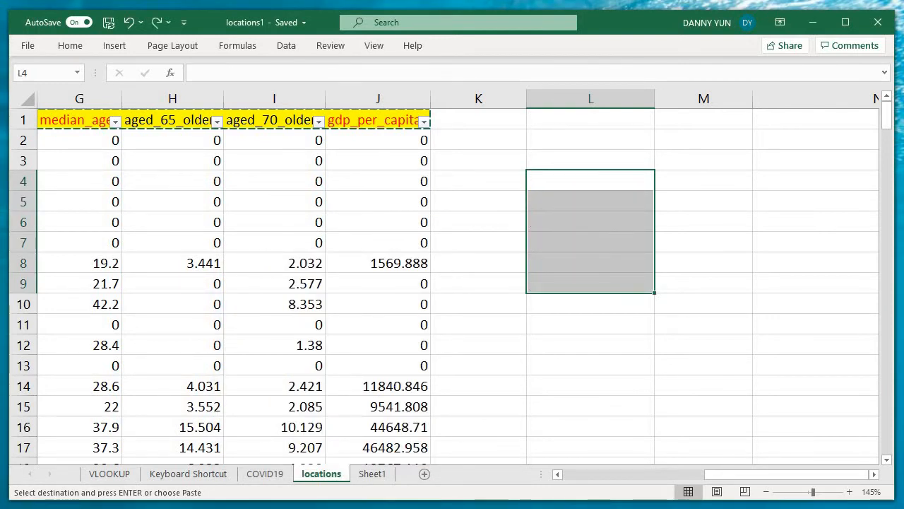
Step: Reselect the header cells E1:J1, from population through gdp_per_capita
{"action": "key", "text": "Left"}
{"action": "key", "text": "Left"}
{"action": "key", "text": "Left"}
{"action": "key", "text": "Left"}
{"action": "key", "text": "Left"}
{"action": "key", "text": "Left"}
{"action": "key", "text": "Left"}
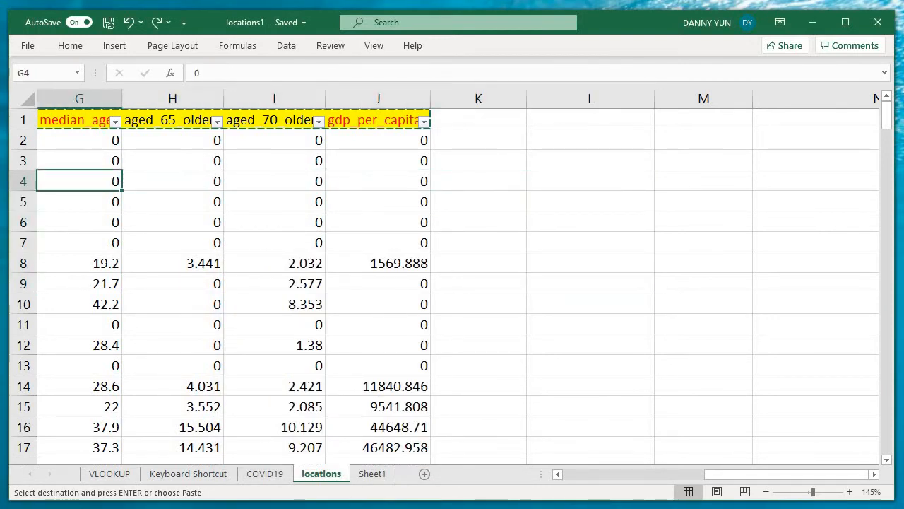
{"action": "key", "text": "Left"}
{"action": "key", "text": "Right"}
{"action": "key", "text": "Up"}
{"action": "key", "text": "Up"}
{"action": "key", "text": "Up"}
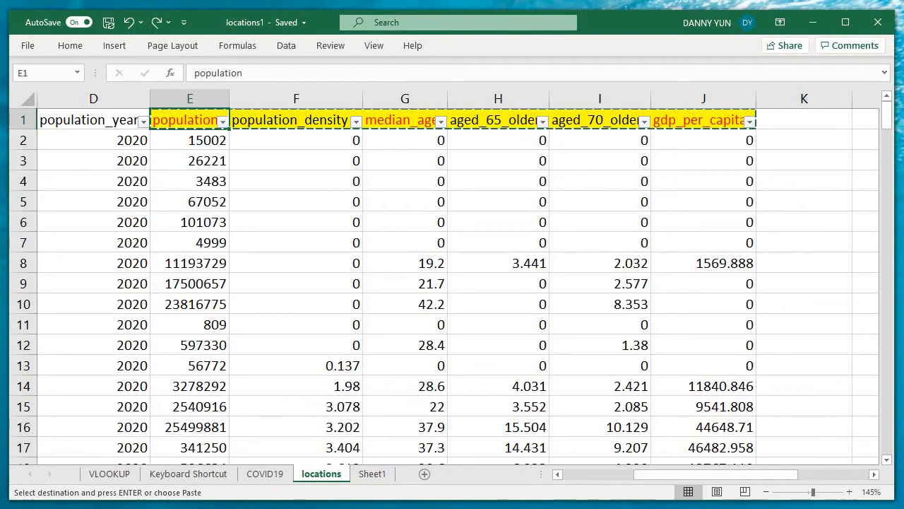
{"action": "key", "text": "ctrl+shift+Right"}
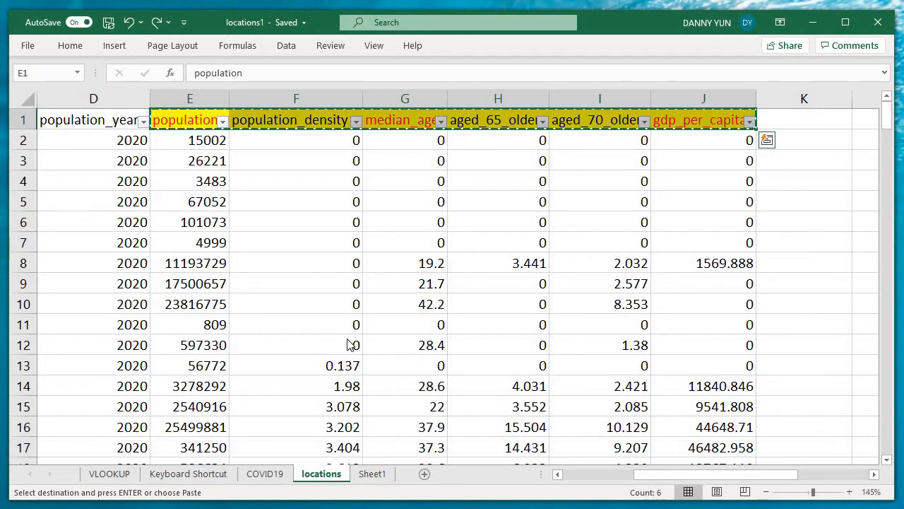
Step: Paste the copied headers as a vertical list starting at cell L3, using Paste Special with Values and Transpose
{"action": "key", "text": "Right"}
{"action": "key", "text": "Right"}
{"action": "key", "text": "Right"}
{"action": "key", "text": "Right"}
{"action": "key", "text": "Right"}
{"action": "key", "text": "Right"}
{"action": "key", "text": "Right"}
{"action": "key", "text": "Right"}
{"action": "key", "text": "Left"}
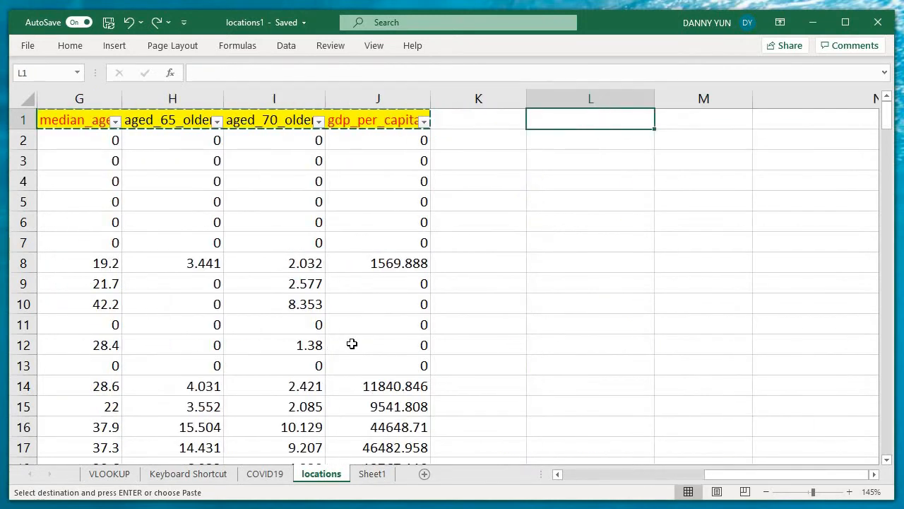
{"action": "key", "text": "Down"}
{"action": "key", "text": "Down"}
{"action": "key", "text": "ctrl+alt+v"}
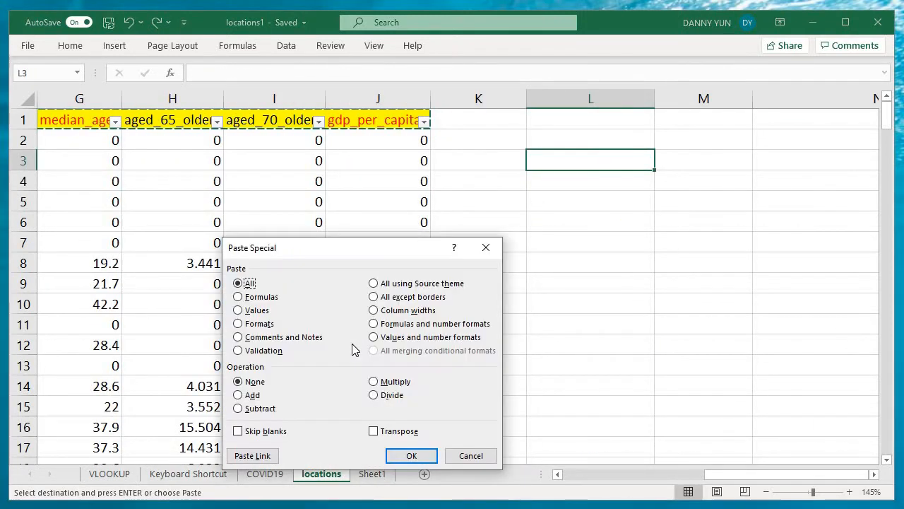
{"action": "key", "text": "v"}
{"action": "key", "text": "e"}
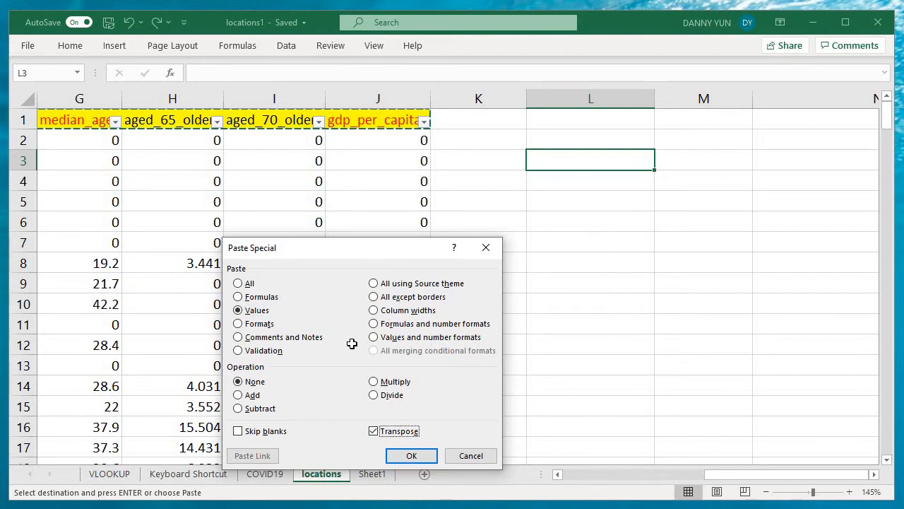
{"action": "key", "text": "Return"}
Step: Start a MATCH formula in M3 with the population label in L3 as the lookup value
{"action": "key", "text": "Right"}
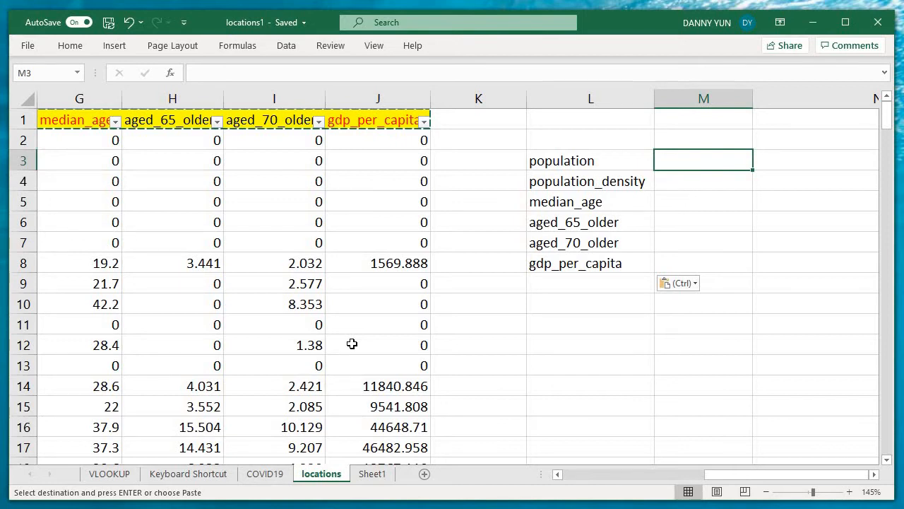
{"action": "type", "text": "="}
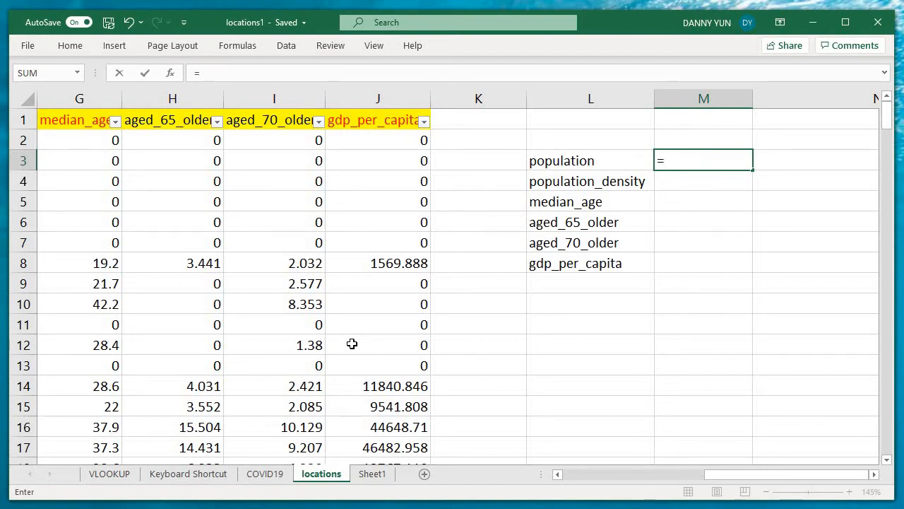
{"action": "type", "text": "ma"}
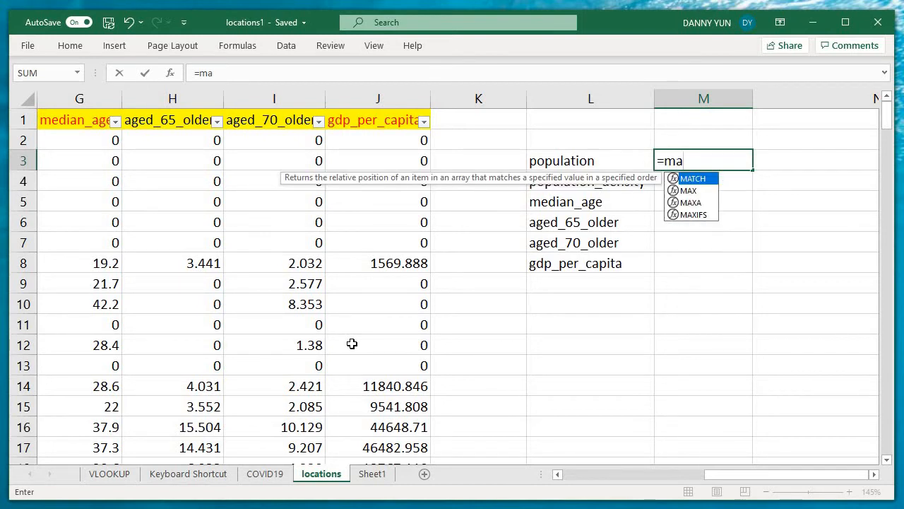
{"action": "key", "text": "Tab"}
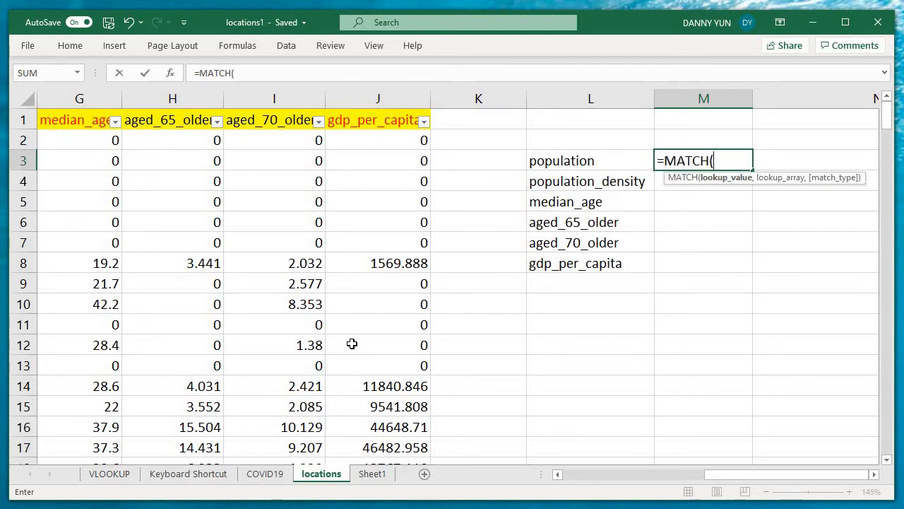
{"action": "key", "text": "Left"}
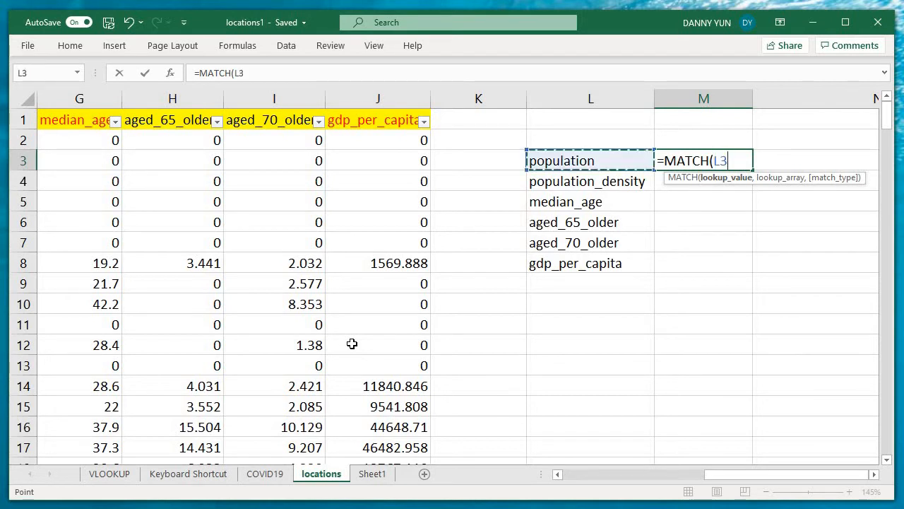
{"action": "type", "text": ","}
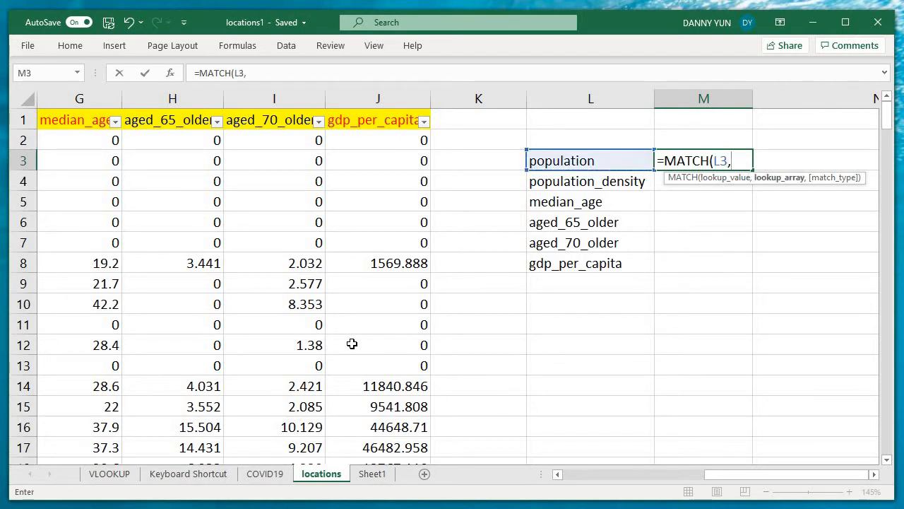
Step: Set the MATCH lookup array to the header range E1:J1 as the absolute reference $E$1:$J$1
{"action": "key", "text": "Left"}
{"action": "key", "text": "Left"}
{"action": "key", "text": "Left"}
{"action": "key", "text": "Left"}
{"action": "key", "text": "Left"}
{"action": "key", "text": "Left"}
{"action": "key", "text": "Left"}
{"action": "key", "text": "Left"}
{"action": "key", "text": "Left"}
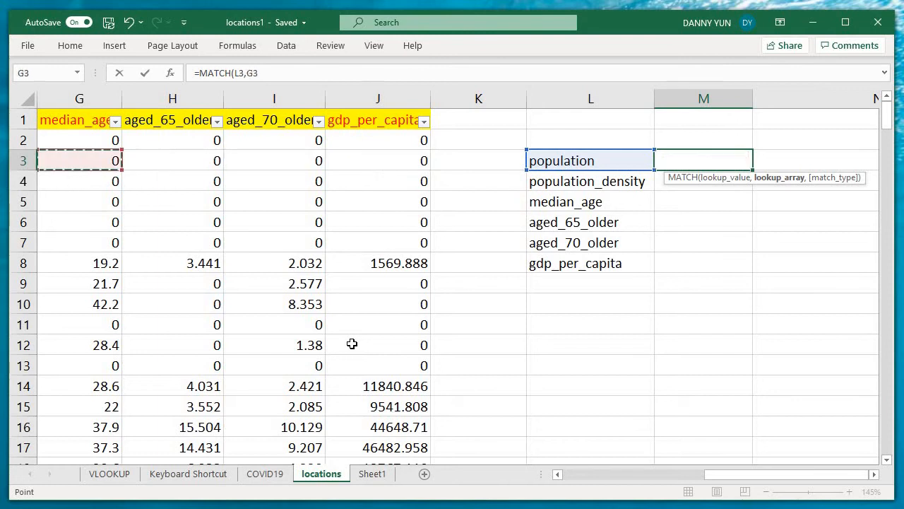
{"action": "key", "text": "Up"}
{"action": "key", "text": "Up"}
{"action": "key", "text": "Right"}
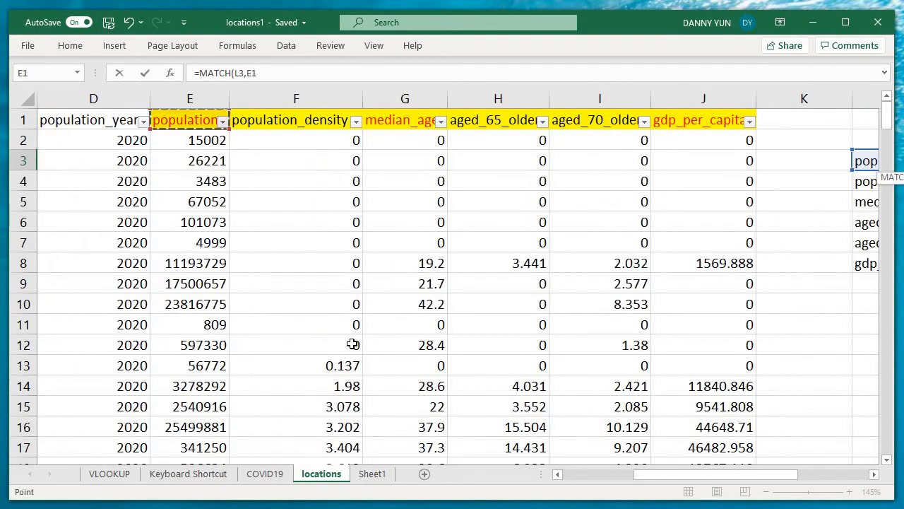
{"action": "key", "text": "shift+Right"}
{"action": "key", "text": "shift+Right"}
{"action": "key", "text": "shift+Right"}
{"action": "key", "text": "shift+Right"}
{"action": "key", "text": "shift+Right"}
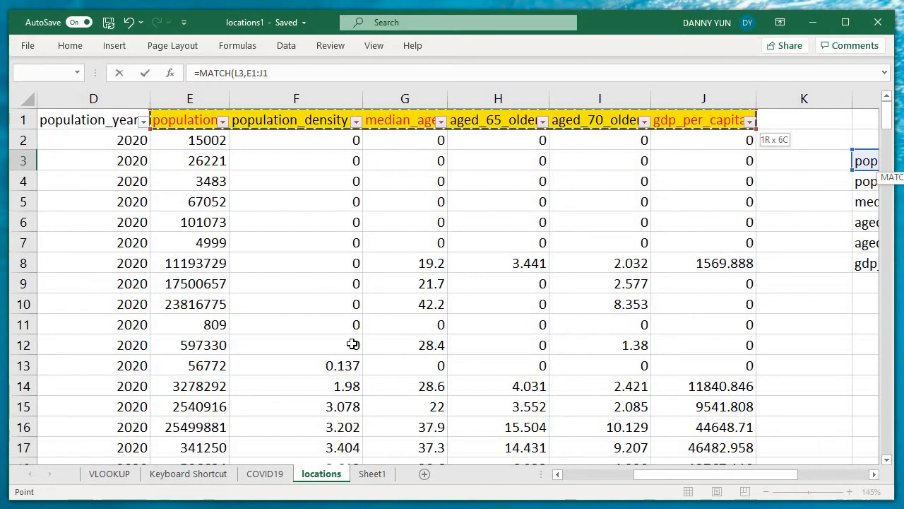
{"action": "key", "text": "F4"}
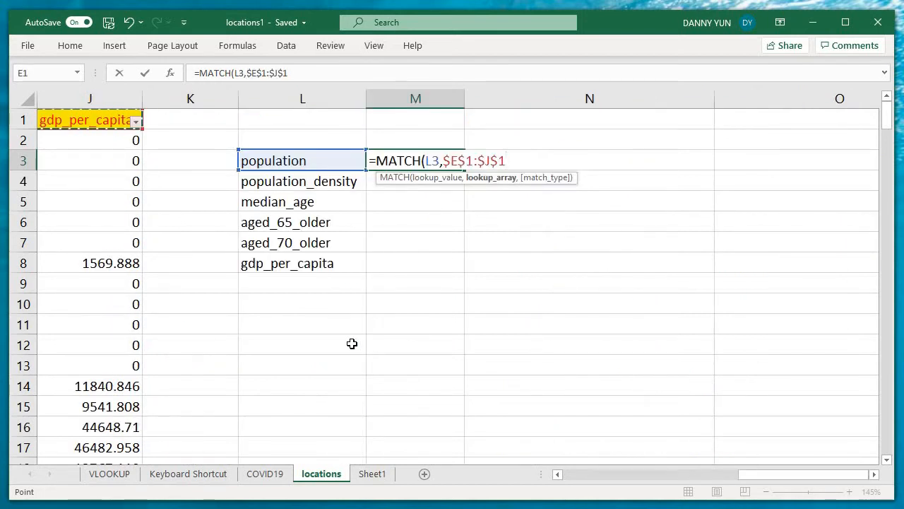
Step: Complete the M3 formula with exact match type 0 as =MATCH(L3,$E$1:$J$1,0), keeping M3 selected
{"action": "type", "text": ",0"}
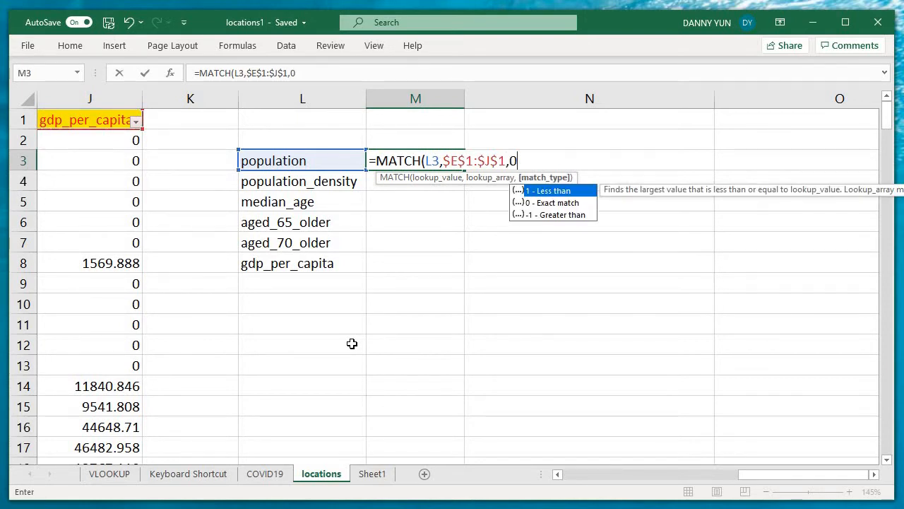
{"action": "type", "text": ")"}
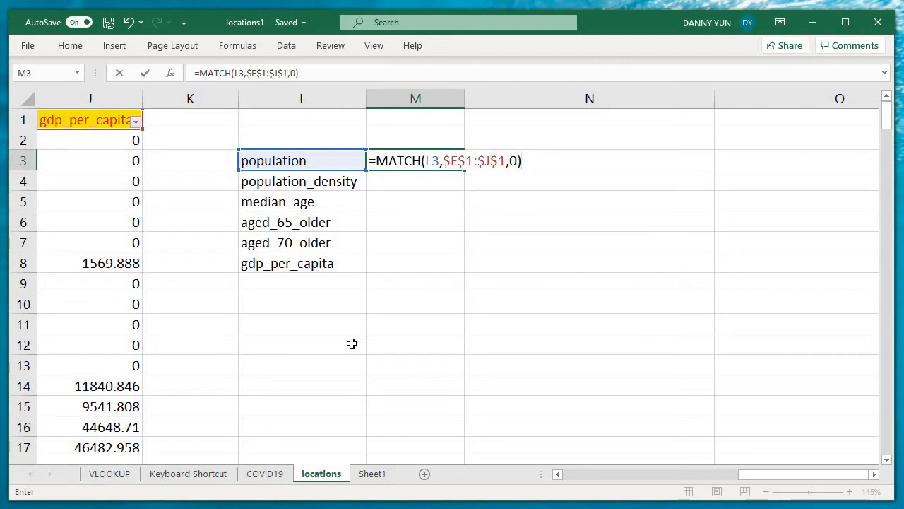
{"action": "key", "text": "ctrl+Return"}
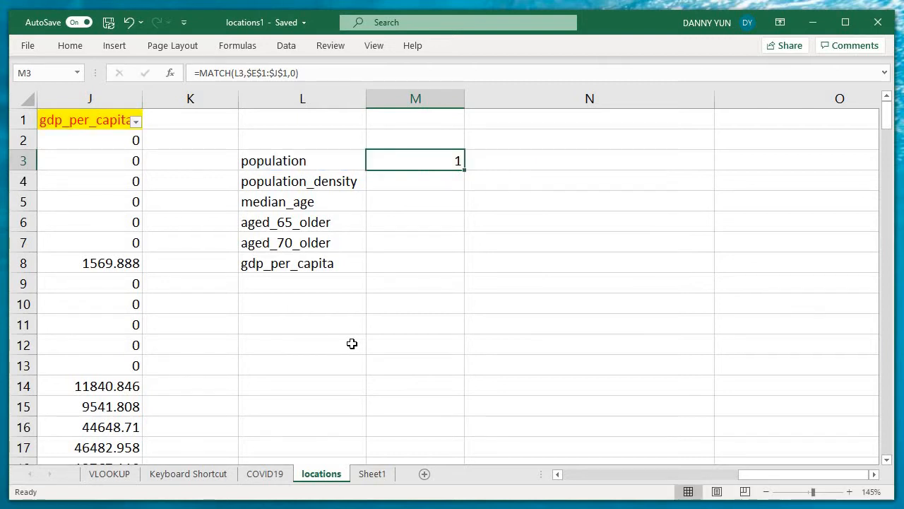
Step: Compare the MATCH result for population with that column's position in the header range starting at column E
{"action": "key", "text": "Right"}
{"action": "key", "text": "Left"}
{"action": "key", "text": "Left"}
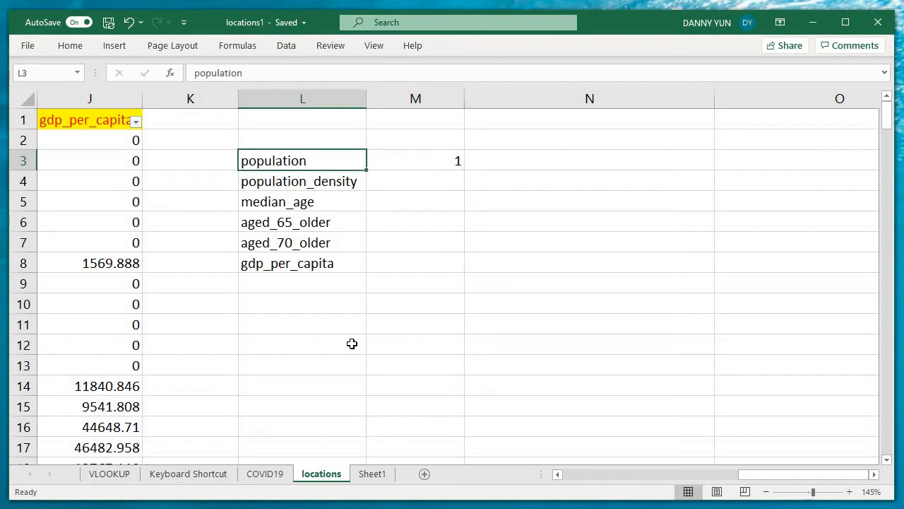
{"action": "key", "text": "Left"}
{"action": "key", "text": "Left"}
{"action": "key", "text": "Left"}
{"action": "key", "text": "Left"}
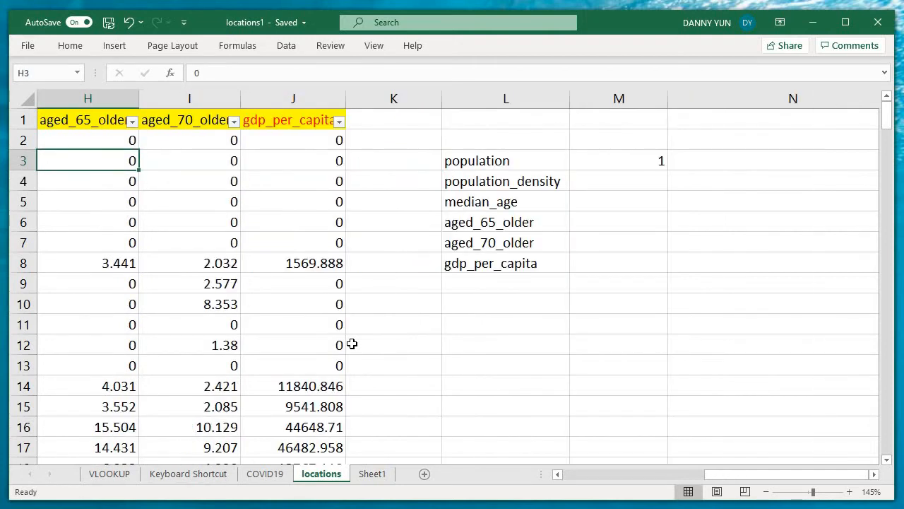
{"action": "key", "text": "Left"}
{"action": "key", "text": "Left"}
{"action": "key", "text": "Left"}
{"action": "key", "text": "Left"}
{"action": "key", "text": "Right"}
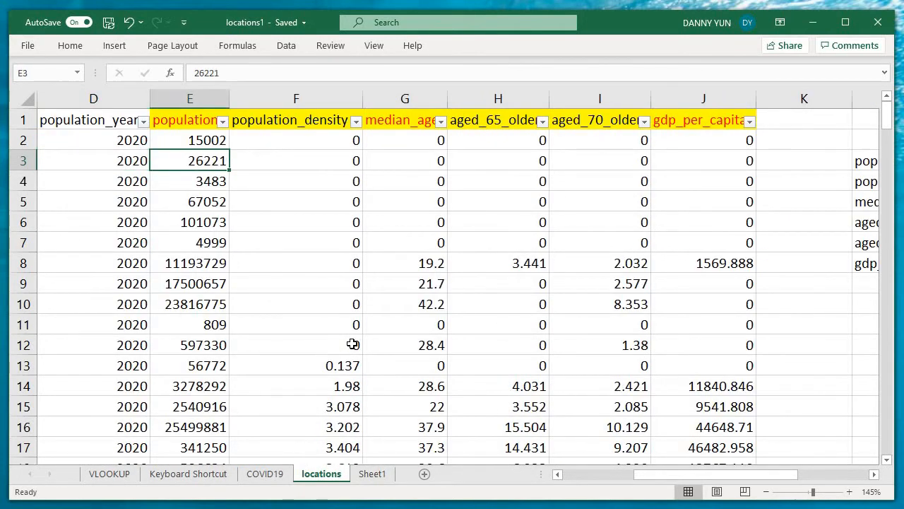
Step: Examine the header range E1:J1 from population to gdp_per_capita that serves as the MATCH lookup array
{"action": "key", "text": "Up"}
{"action": "key", "text": "Up"}
{"action": "key", "text": "Right"}
{"action": "key", "text": "Left"}
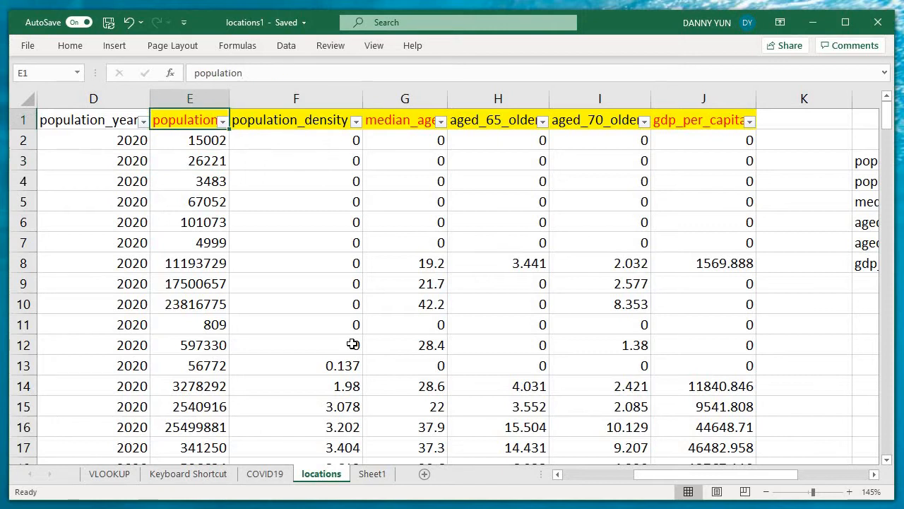
{"action": "key", "text": "shift+Right"}
{"action": "key", "text": "shift+Right"}
{"action": "key", "text": "shift+Right"}
{"action": "key", "text": "shift+Right"}
{"action": "key", "text": "shift+Right"}
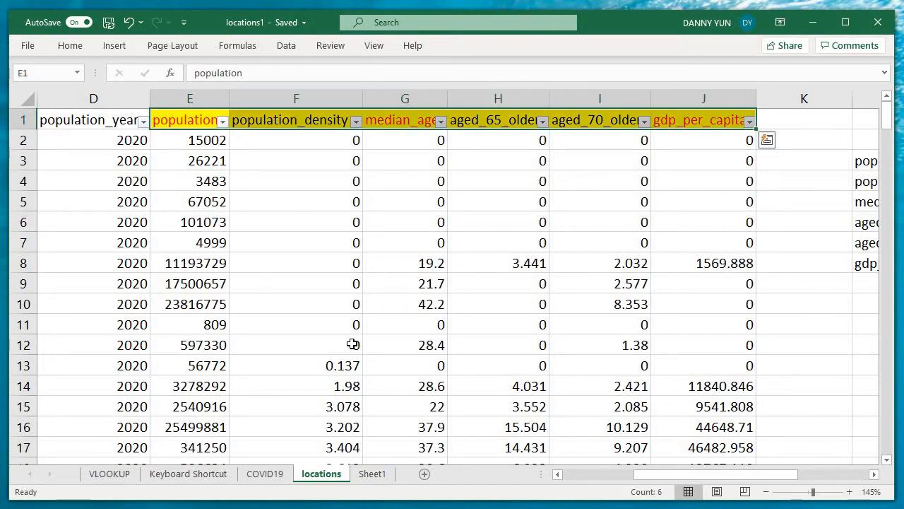
Step: Trace the column positions along row 1, counting from population in E1 as the first column of the range
{"action": "key", "text": "Left"}
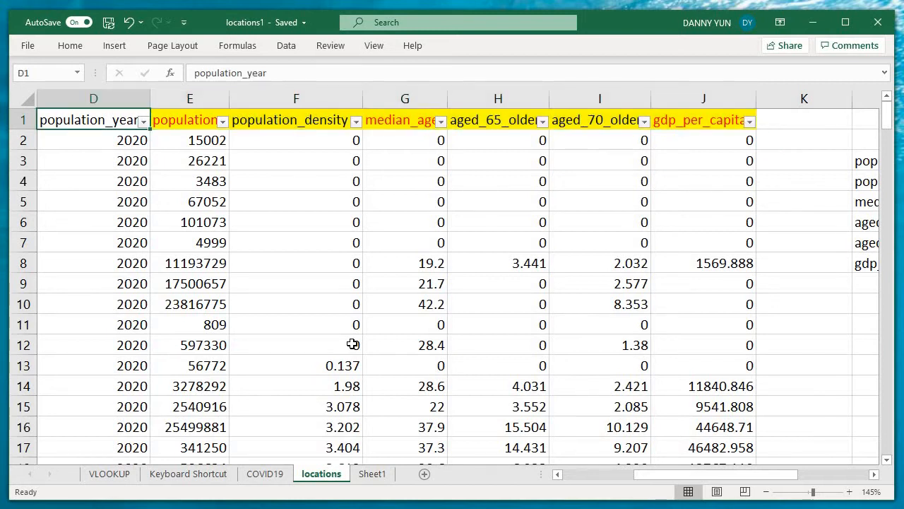
{"action": "key", "text": "Right"}
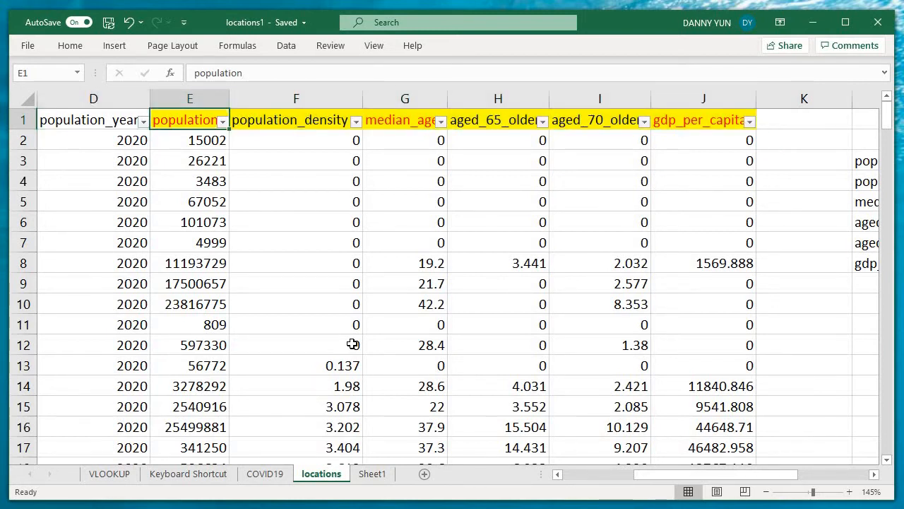
{"action": "key", "text": "Right"}
{"action": "key", "text": "Right"}
{"action": "key", "text": "Right"}
{"action": "key", "text": "Right"}
{"action": "key", "text": "Left"}
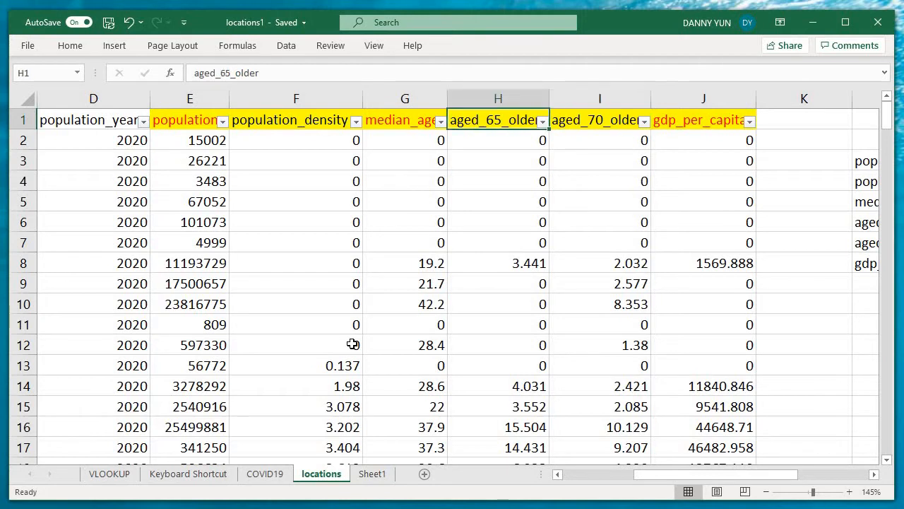
{"action": "key", "text": "Left"}
{"action": "key", "text": "Left"}
{"action": "key", "text": "Right"}
Step: Copy the MATCH formula from M3 to M4 and inspect its lookup value and lookup array references
{"action": "key", "text": "Right"}
{"action": "key", "text": "Right"}
{"action": "key", "text": "Right"}
{"action": "key", "text": "Right"}
{"action": "key", "text": "Right"}
{"action": "key", "text": "Right"}
{"action": "key", "text": "Right"}
{"action": "key", "text": "Right"}
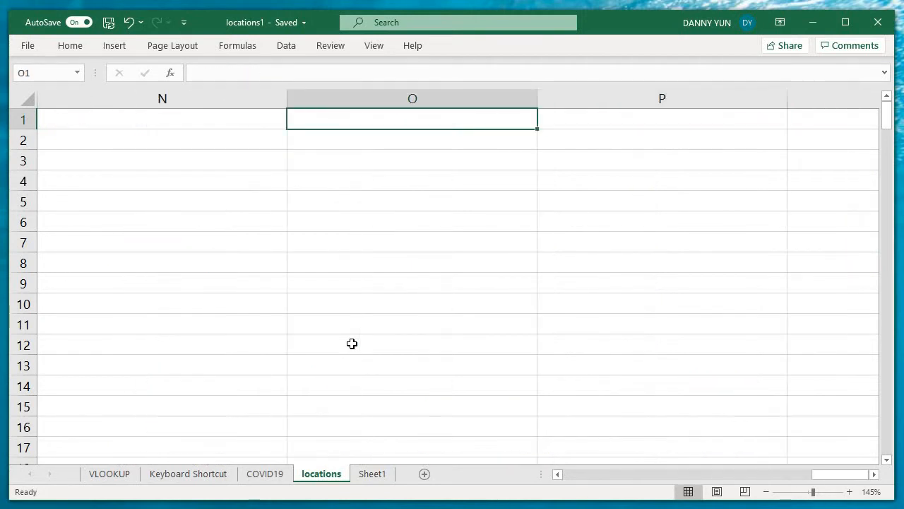
{"action": "key", "text": "Left"}
{"action": "key", "text": "Left"}
{"action": "key", "text": "Left"}
{"action": "key", "text": "Left"}
{"action": "key", "text": "Right"}
{"action": "key", "text": "Right"}
{"action": "key", "text": "Down"}
{"action": "key", "text": "Down"}
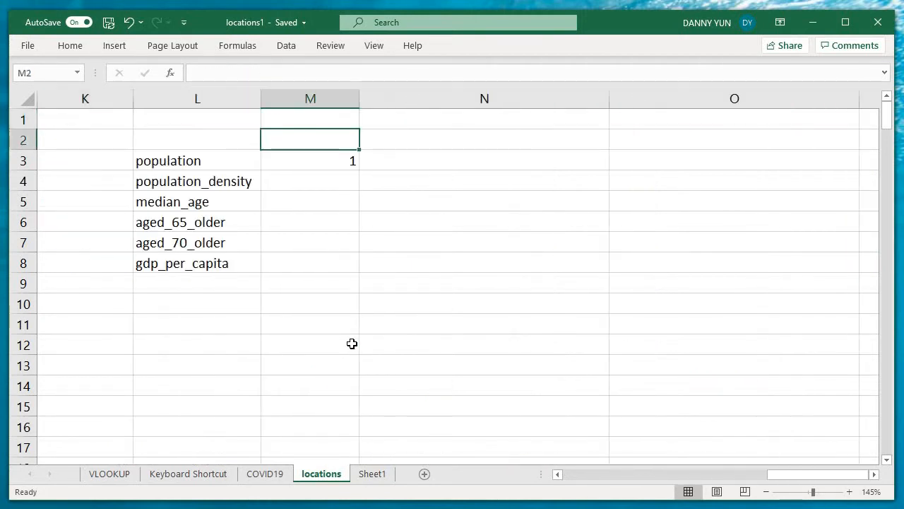
{"action": "key", "text": "ctrl+c"}
{"action": "key", "text": "Down"}
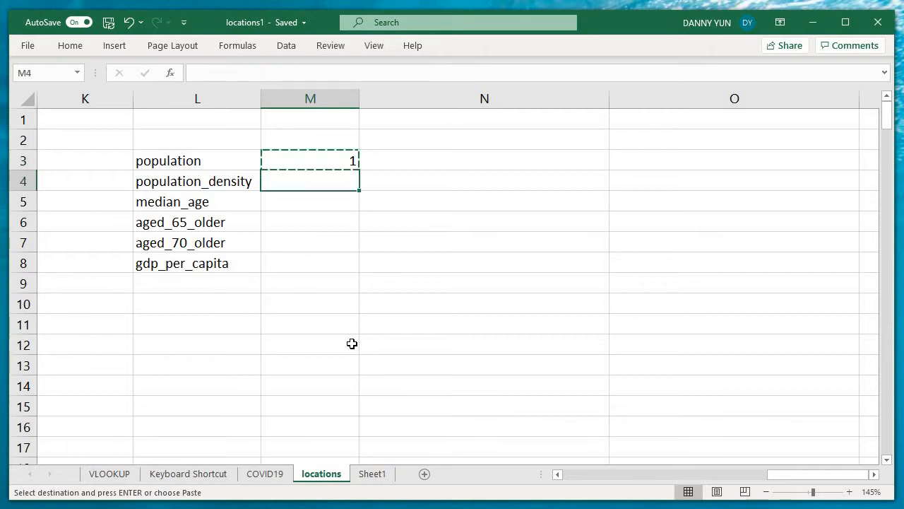
{"action": "key", "text": "ctrl+v"}
{"action": "key", "text": "F2"}
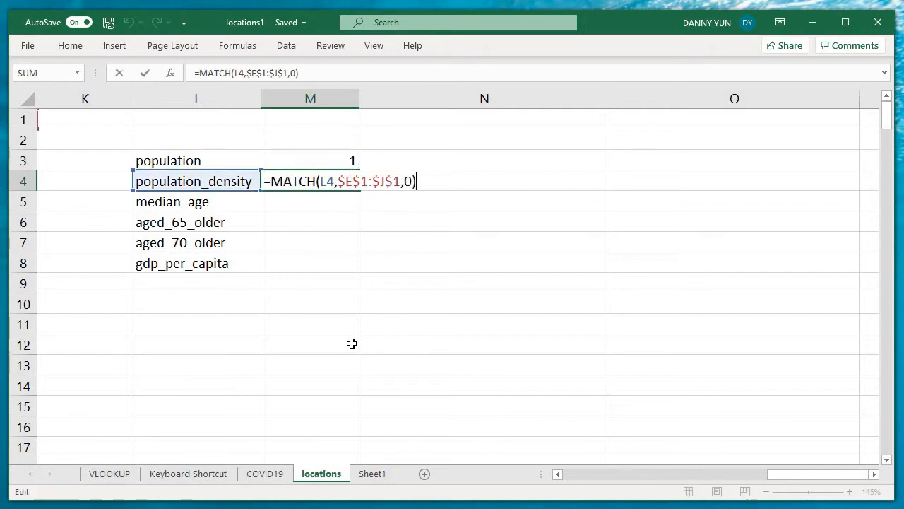
{"action": "key", "text": "Escape"}
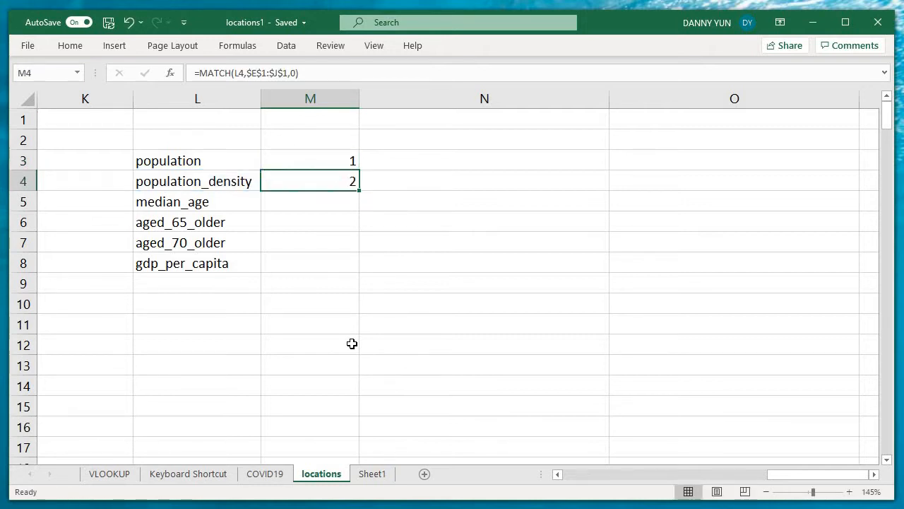
Step: Copy the MATCH formula from M4 to M5 through M8 for the remaining header labels
{"action": "key", "text": "ctrl+c"}
{"action": "key", "text": "Down"}
{"action": "key", "text": "ctrl+v"}
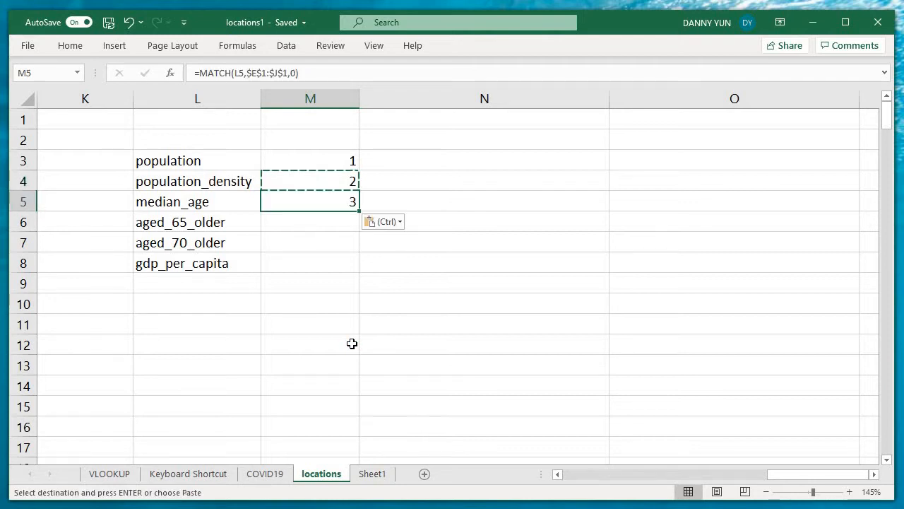
{"action": "key", "text": "Down"}
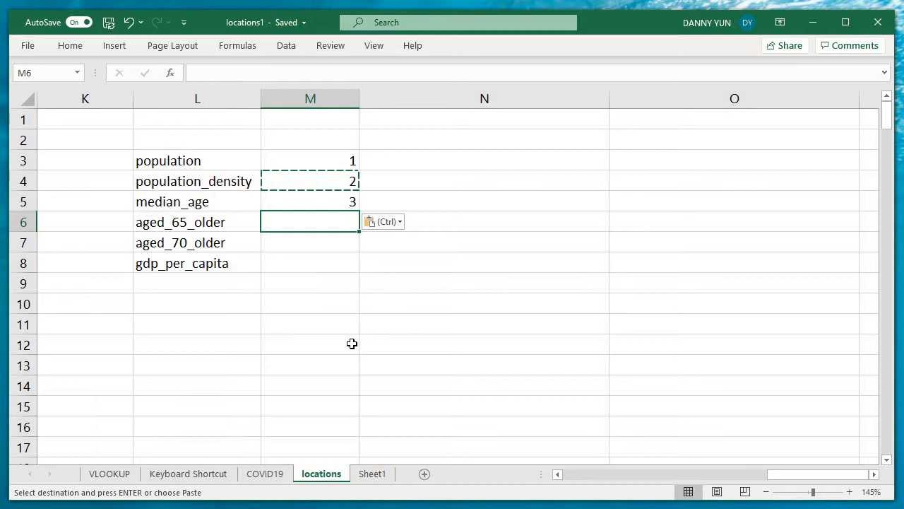
{"action": "key", "text": "ctrl+v"}
{"action": "key", "text": "Down"}
{"action": "key", "text": "ctrl+v"}
{"action": "key", "text": "Down"}
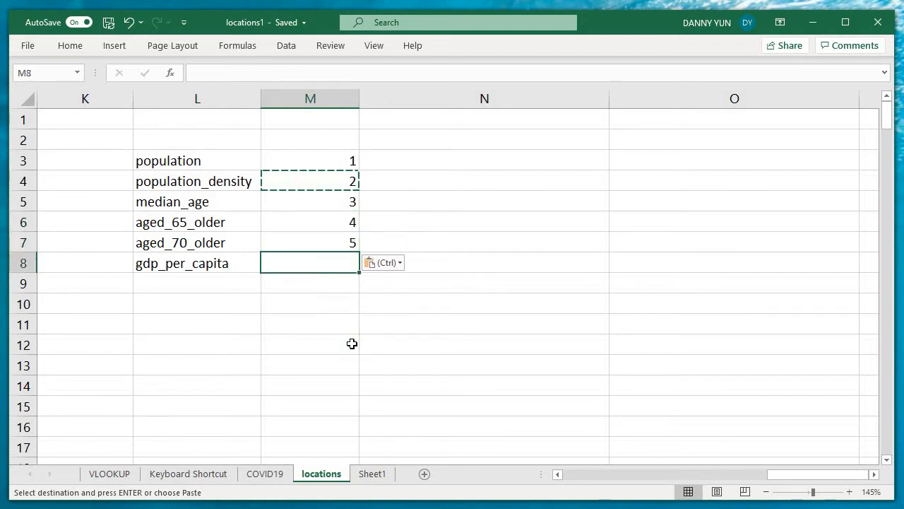
{"action": "key", "text": "ctrl+v"}
Step: Clear the population_density label and its MATCH formula from L4:M4
{"action": "key", "text": "Up"}
{"action": "key", "text": "Up"}
{"action": "key", "text": "Up"}
{"action": "key", "text": "Left"}
{"action": "key", "text": "Down"}
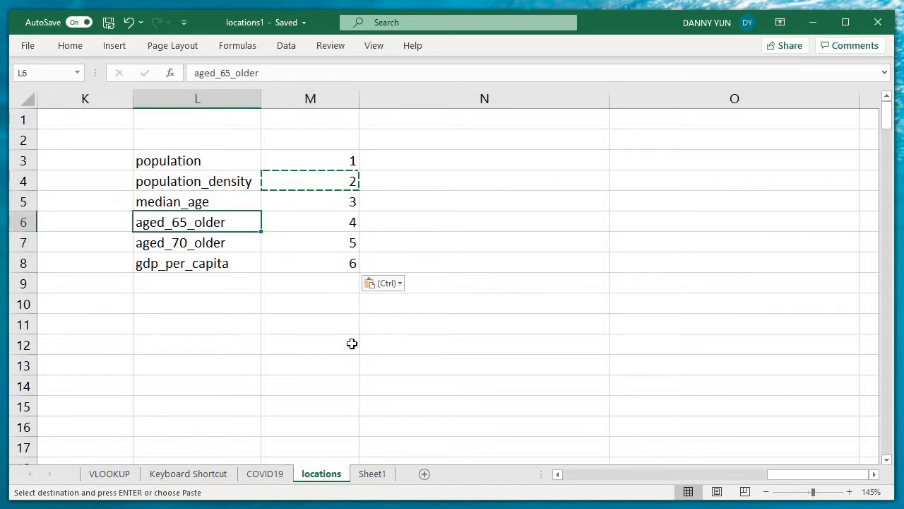
{"action": "key", "text": "Up"}
{"action": "key", "text": "Up"}
{"action": "key", "text": "shift+Right"}
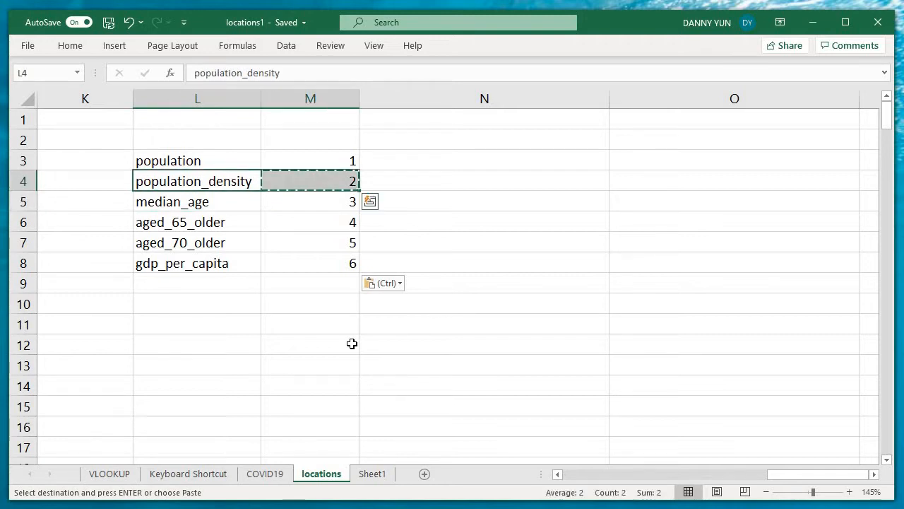
{"action": "key", "text": "Delete"}
Step: Move the median_age label and its MATCH formula from L5:M5 up to L4:M4
{"action": "key", "text": "Down"}
{"action": "key", "text": "ctrl+x"}
{"action": "key", "text": "Up"}
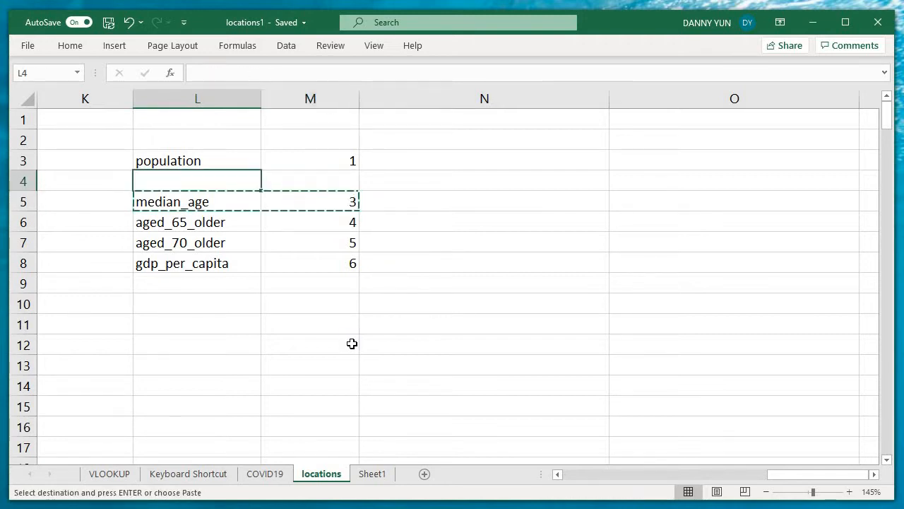
{"action": "key", "text": "ctrl+v"}
{"action": "key", "text": "Right"}
{"action": "key", "text": "Left"}
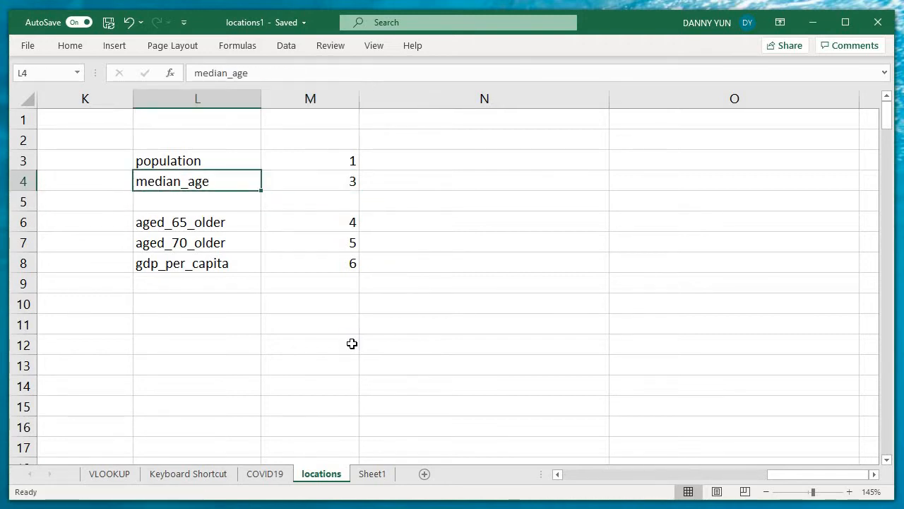
Step: Move the median_age label and its MATCH formula from L4:M4 down to L12:M12 and check the formula in M12
{"action": "key", "text": "Up"}
{"action": "key", "text": "Right"}
{"action": "key", "text": "Down"}
{"action": "key", "text": "Left"}
{"action": "key", "text": "shift+Right"}
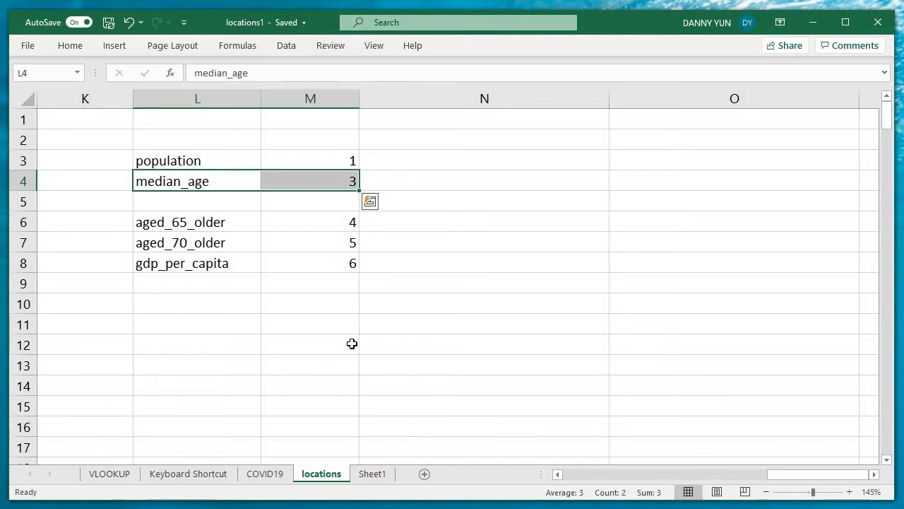
{"action": "key", "text": "ctrl+c"}
{"action": "key", "text": "Down"}
{"action": "key", "text": "Down"}
{"action": "key", "text": "Down"}
{"action": "key", "text": "Down"}
{"action": "key", "text": "Down"}
{"action": "key", "text": "Down"}
{"action": "key", "text": "Down"}
{"action": "key", "text": "Down"}
{"action": "key", "text": "Return"}
{"action": "left_click", "coordinate": [352, 343]}
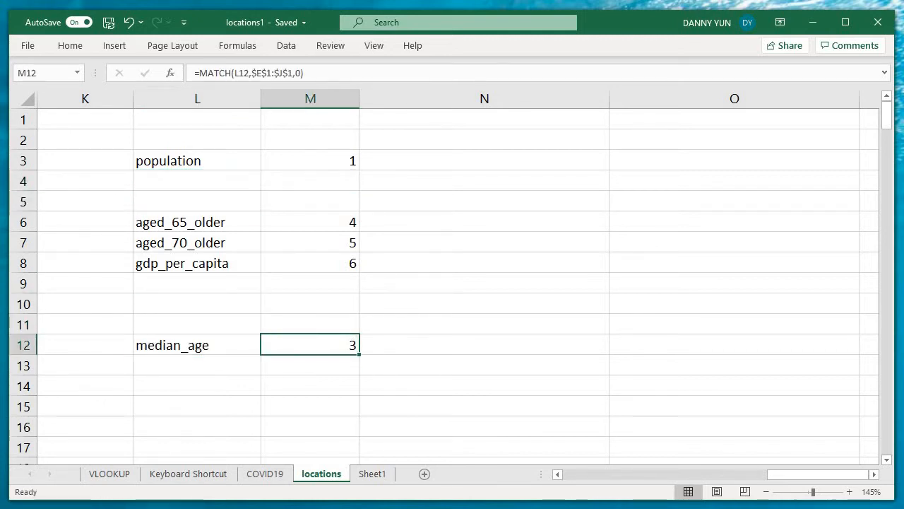
Step: Compare the median_age MATCH result with that header's position in row 1, counting from population in E1
{"action": "key", "text": "Left"}
{"action": "key", "text": "Left"}
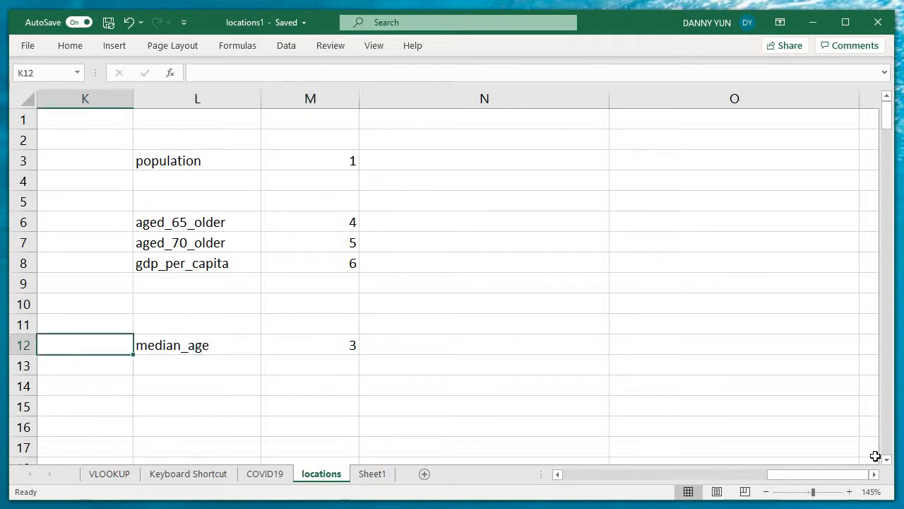
{"action": "key", "text": "Right"}
{"action": "key", "text": "Right"}
{"action": "key", "text": "Left"}
{"action": "key", "text": "Left"}
{"action": "key", "text": "Left"}
{"action": "key", "text": "Left"}
{"action": "key", "text": "Left"}
{"action": "key", "text": "Left"}
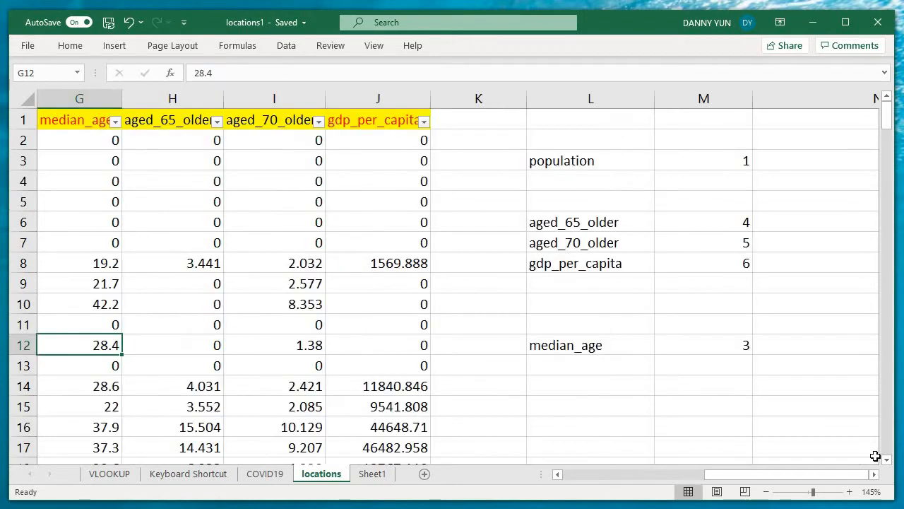
{"action": "key", "text": "Left"}
{"action": "key", "text": "Up"}
{"action": "key", "text": "Up"}
{"action": "key", "text": "Up"}
{"action": "key", "text": "ctrl+Up"}
{"action": "key", "text": "Left"}
{"action": "key", "text": "Left"}
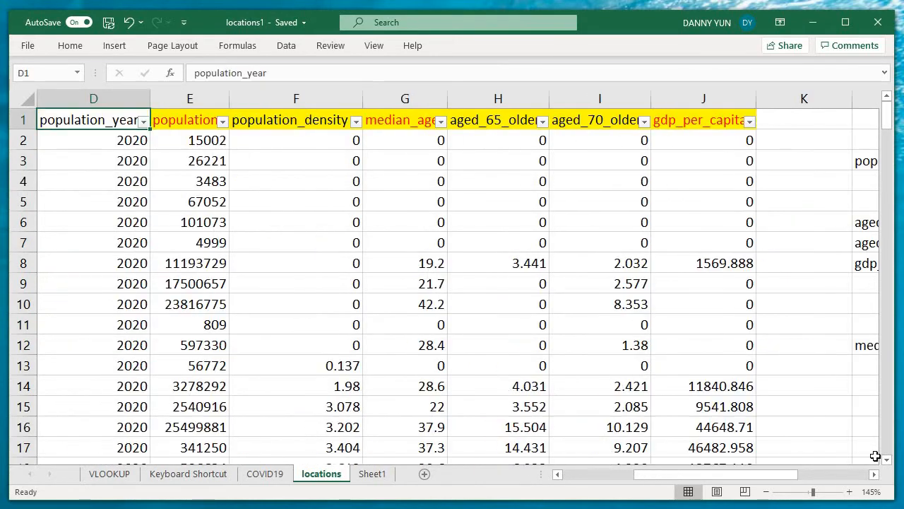
{"action": "key", "text": "Right"}
{"action": "key", "text": "Right"}
{"action": "key", "text": "Right"}
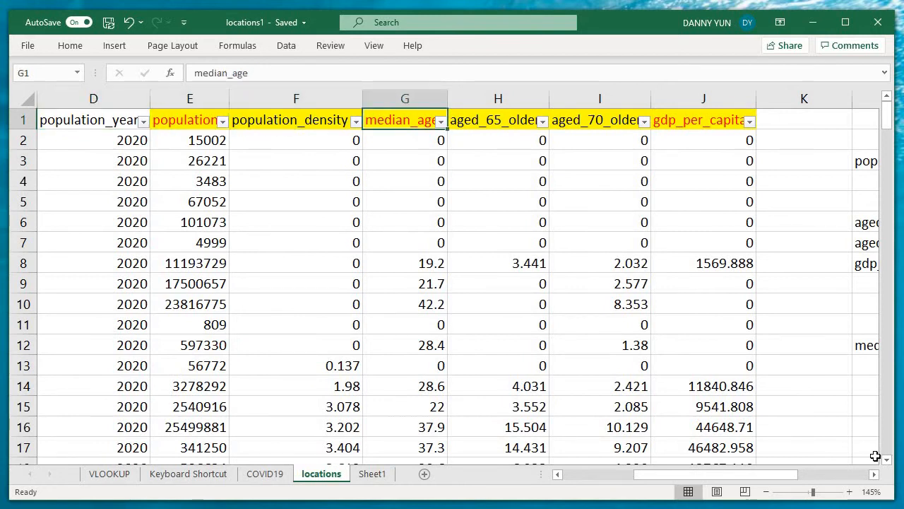
Step: Review the extent of the MATCH lookup array by highlighting the headers from population in E1 to gdp_per_capita in J1
{"action": "key", "text": "Left"}
{"action": "key", "text": "Left"}
{"action": "key", "text": "shift+Right"}
{"action": "key", "text": "shift+Right"}
{"action": "key", "text": "shift+Right"}
{"action": "key", "text": "shift+Right"}
{"action": "key", "text": "shift+Right"}
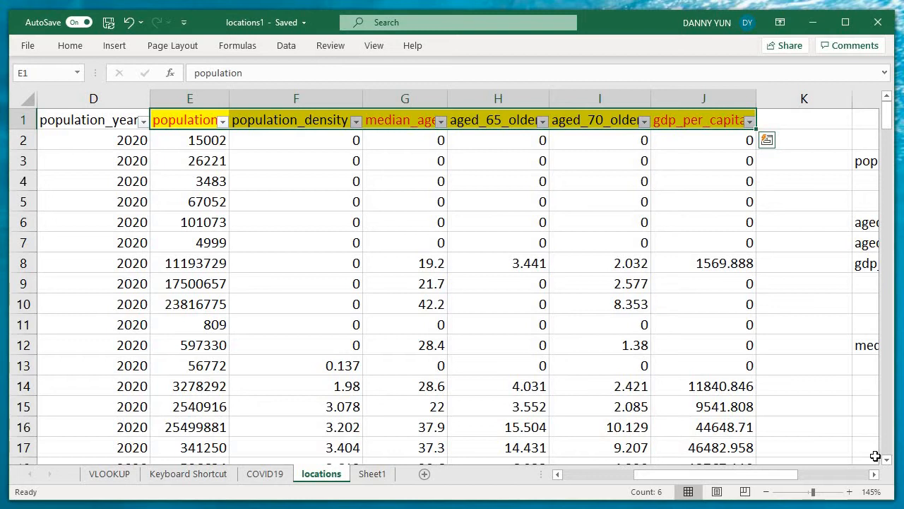
{"action": "key", "text": "Right"}
{"action": "key", "text": "Left"}
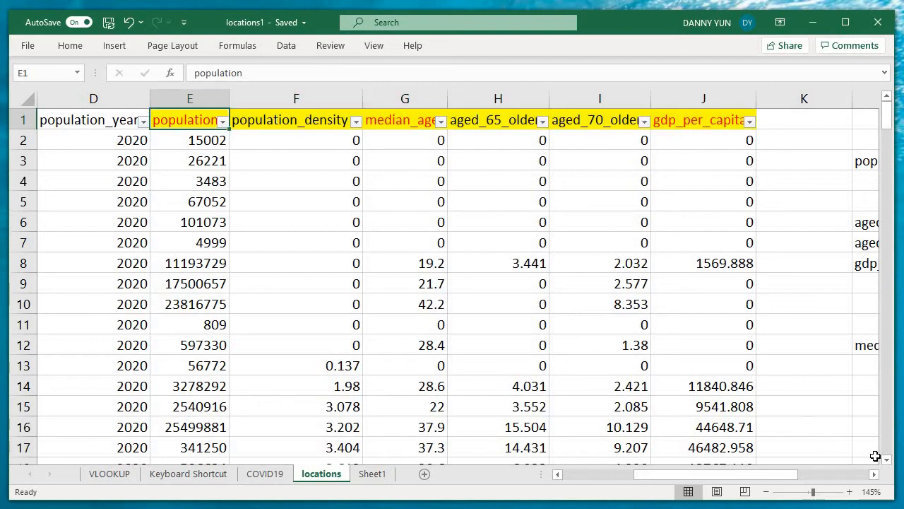
{"action": "key", "text": "shift+Right"}
{"action": "key", "text": "shift+Right"}
{"action": "key", "text": "shift+Right"}
{"action": "key", "text": "shift+Right"}
{"action": "key", "text": "shift+Right"}
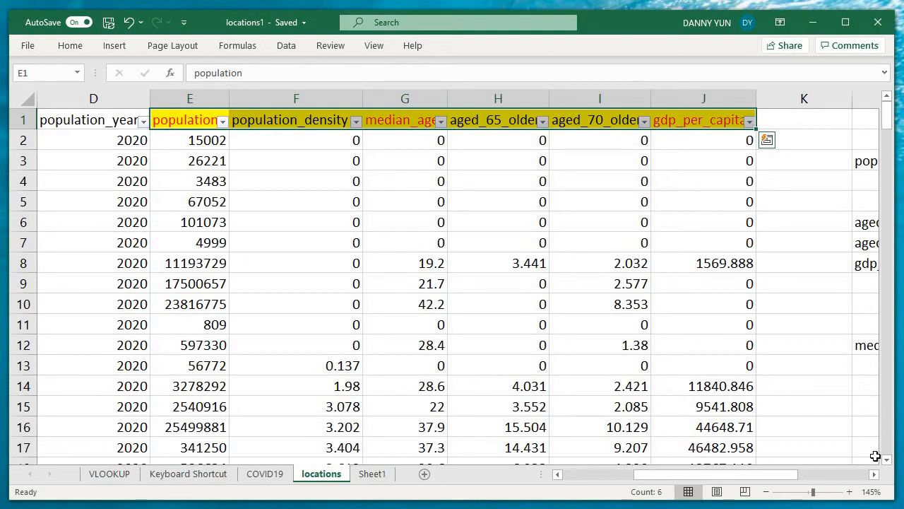
Step: Delete columns L through O containing the transposed labels and MATCH formulas from the locations sheet
{"action": "key", "text": "Right"}
{"action": "key", "text": "Right"}
{"action": "key", "text": "Right"}
{"action": "key", "text": "Right"}
{"action": "key", "text": "Right"}
{"action": "key", "text": "Right"}
{"action": "key", "text": "Right"}
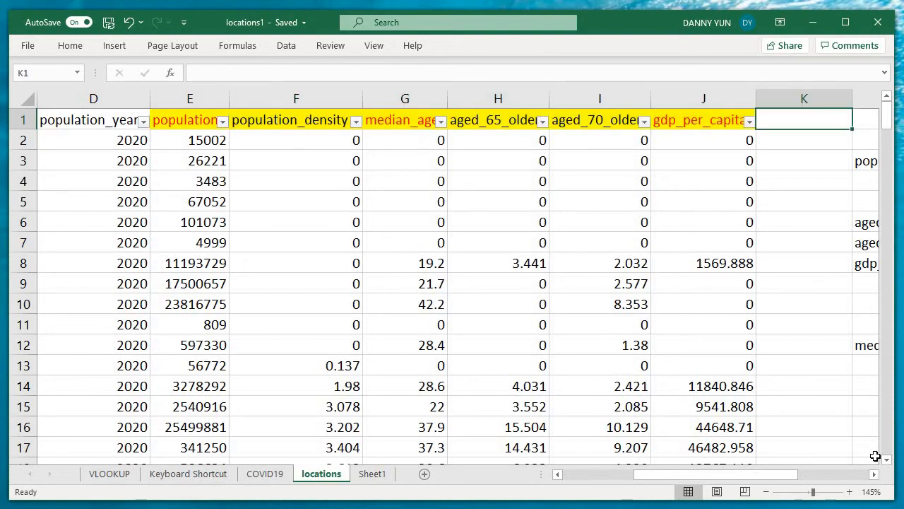
{"action": "key", "text": "shift+Right"}
{"action": "key", "text": "shift+Right"}
{"action": "key", "text": "shift+Right"}
{"action": "key", "text": "ctrl+space"}
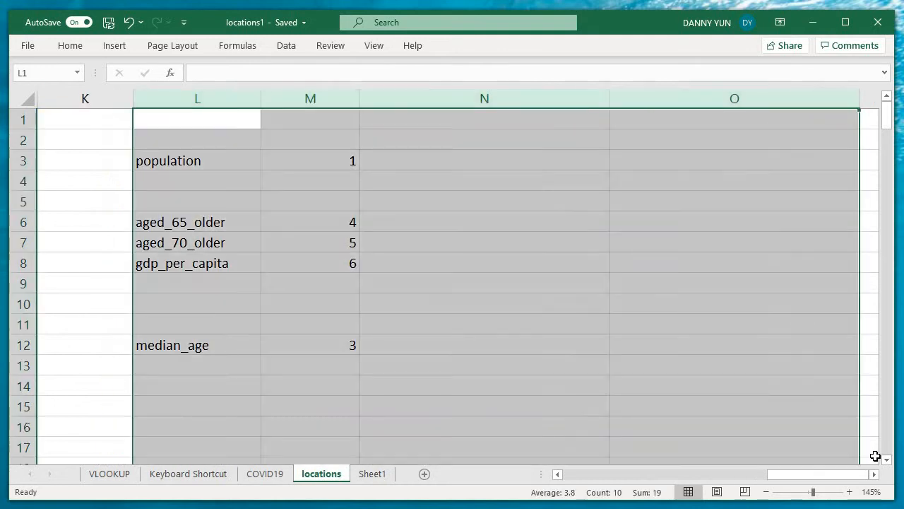
{"action": "key", "text": "ctrl+minus"}
Step: Copy the header cells E1:J1, from population to gdp_per_capita, on the locations sheet
{"action": "key", "text": "Left"}
{"action": "key", "text": "Left"}
{"action": "key", "text": "Left"}
{"action": "key", "text": "Left"}
{"action": "key", "text": "Left"}
{"action": "key", "text": "Left"}
{"action": "key", "text": "Left"}
{"action": "key", "text": "Left"}
{"action": "key", "text": "Left"}
{"action": "key", "text": "Left"}
{"action": "key", "text": "Left"}
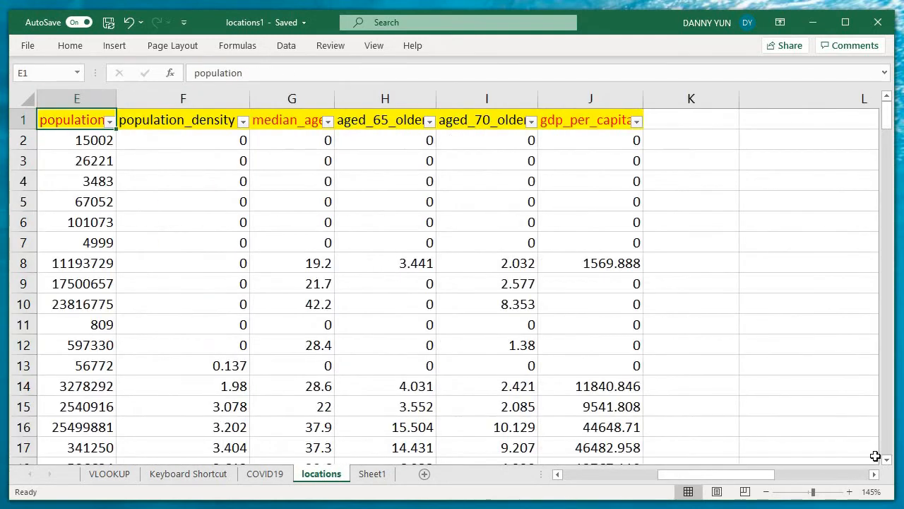
{"action": "key", "text": "Right"}
{"action": "key", "text": "Right"}
{"action": "key", "text": "Right"}
{"action": "key", "text": "Right"}
{"action": "key", "text": "Right"}
{"action": "key", "text": "Right"}
{"action": "key", "text": "Right"}
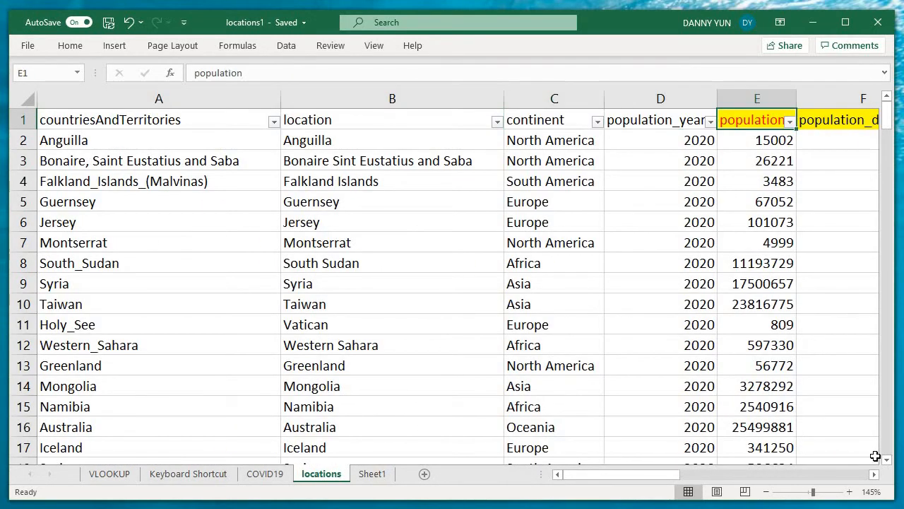
{"action": "key", "text": "Left"}
{"action": "key", "text": "Left"}
{"action": "key", "text": "Left"}
{"action": "key", "text": "ctrl+shift+Right"}
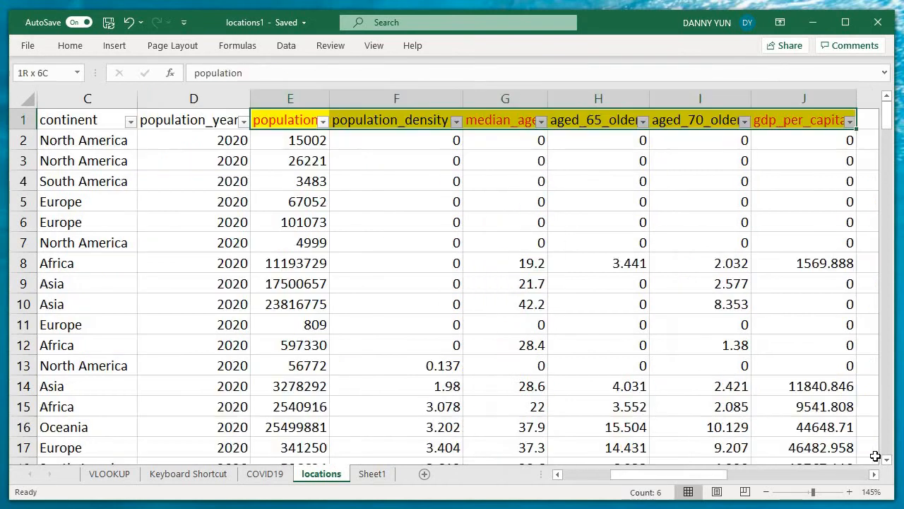
{"action": "key", "text": "ctrl+c"}
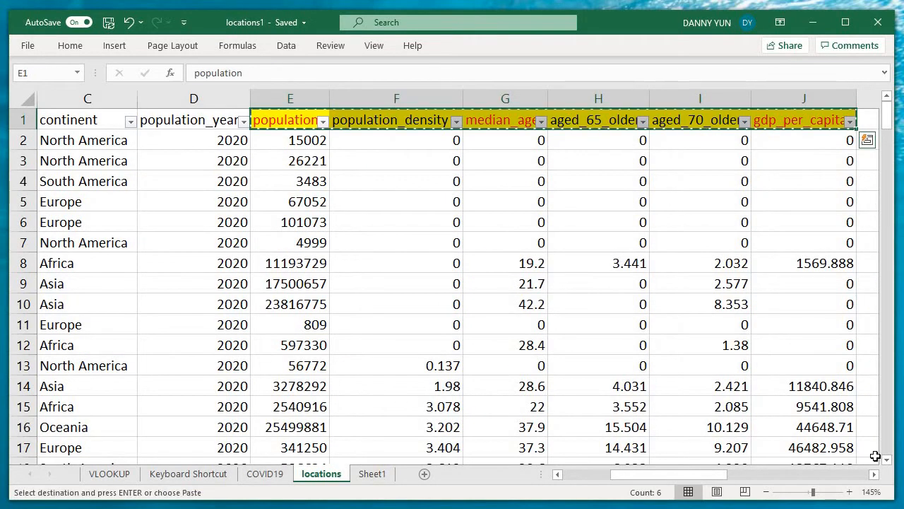
Step: Paste the copied population to gdp_per_capita headers into row 1 of the COVID19 sheet, starting at cell I1
{"action": "key", "text": "ctrl+Page_Up"}
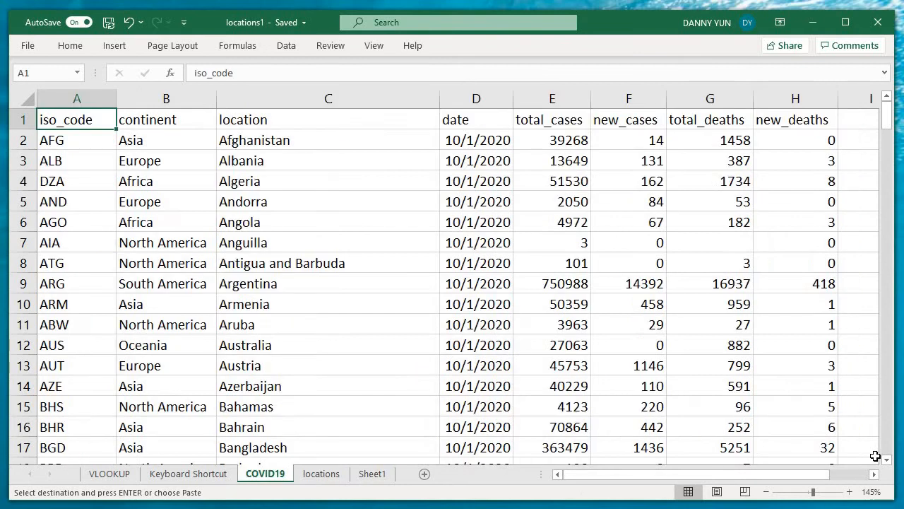
{"action": "key", "text": "Right"}
{"action": "key", "text": "Right"}
{"action": "key", "text": "Right"}
{"action": "key", "text": "Right"}
{"action": "key", "text": "Right"}
{"action": "key", "text": "Right"}
{"action": "key", "text": "Right"}
{"action": "key", "text": "Right"}
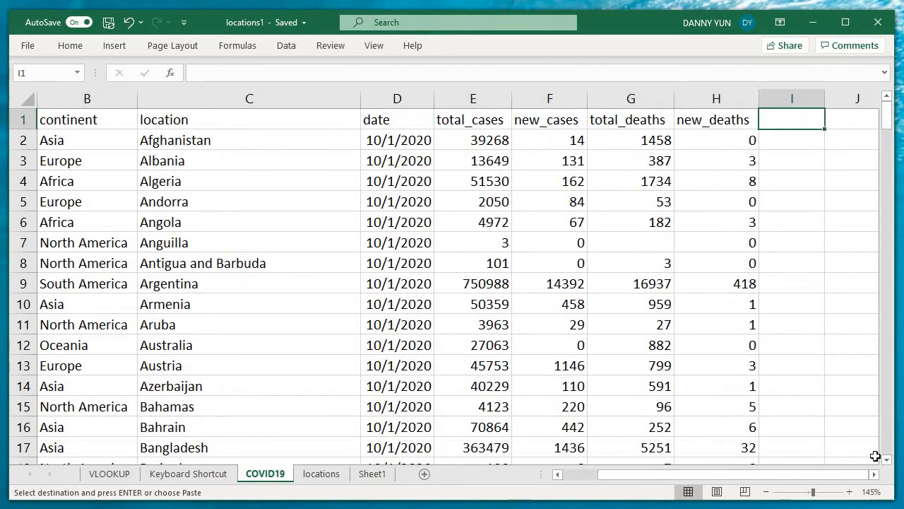
{"action": "key", "text": "ctrl+v"}
Step: Delete the pasted population_density column (column J) from the COVID19 sheet
{"action": "key", "text": "Right"}
{"action": "key", "text": "Right"}
{"action": "key", "text": "Right"}
{"action": "key", "text": "Right"}
{"action": "key", "text": "Left"}
{"action": "key", "text": "Left"}
{"action": "key", "text": "Left"}
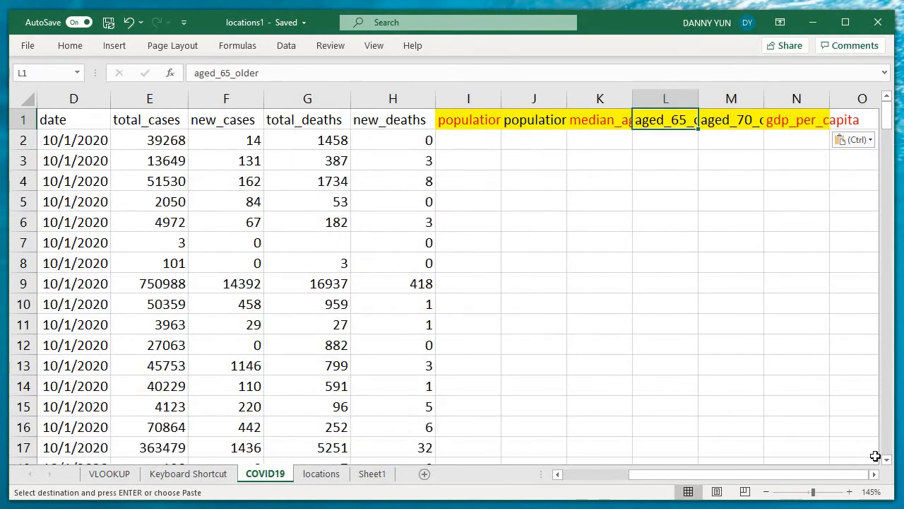
{"action": "key", "text": "ctrl+shift+Down"}
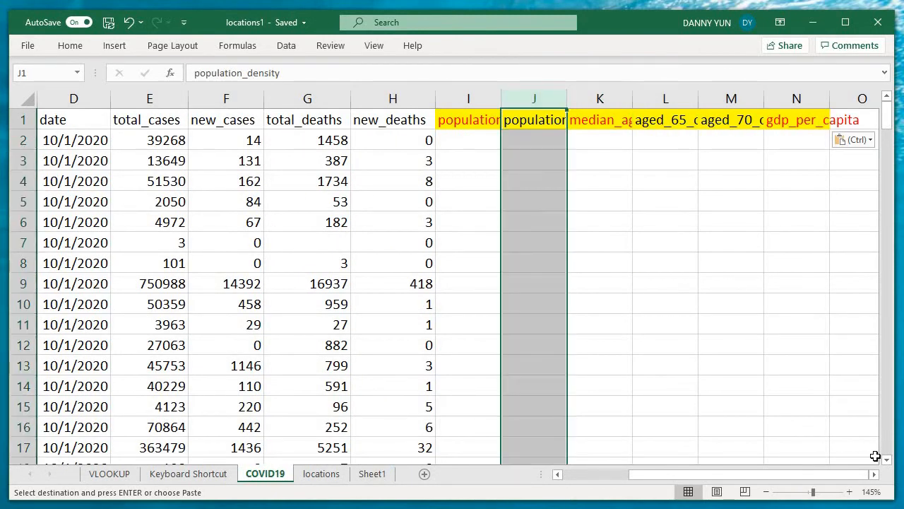
{"action": "key", "text": "ctrl+shift+Up"}
{"action": "key", "text": "Right"}
{"action": "key", "text": "Right"}
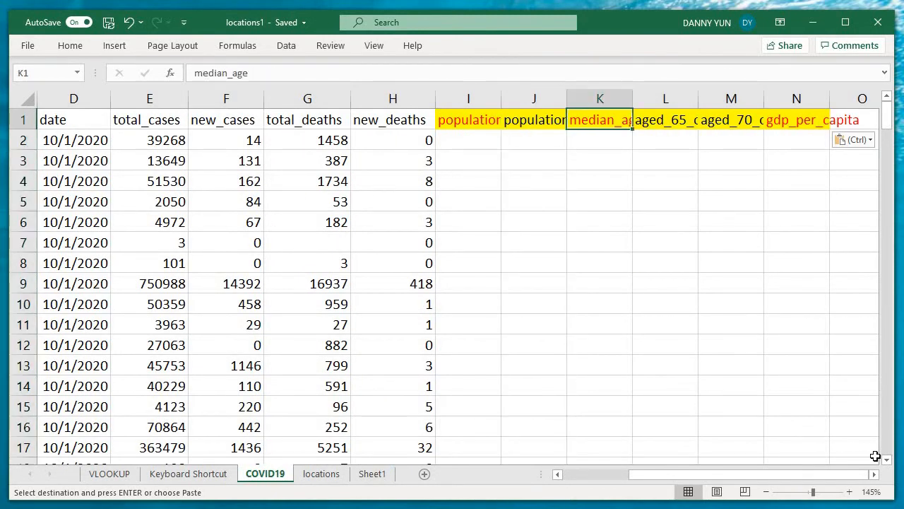
{"action": "key", "text": "Right"}
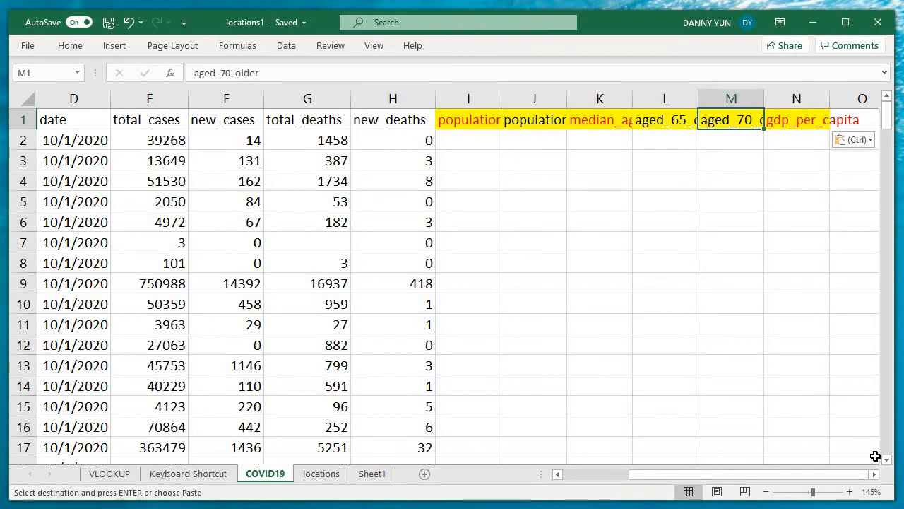
{"action": "key", "text": "Left"}
{"action": "key", "text": "Left"}
{"action": "key", "text": "Left"}
{"action": "key", "text": "ctrl+space"}
{"action": "key", "text": "ctrl+minus"}
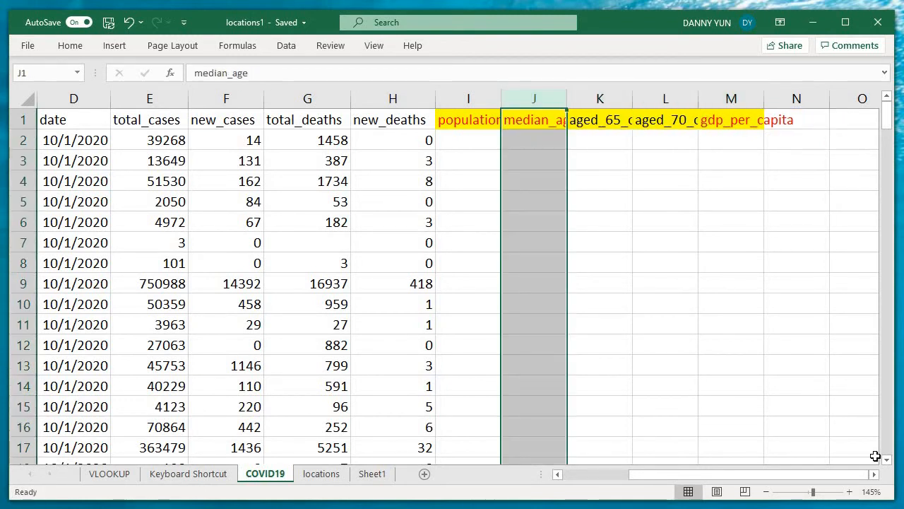
Step: Delete the aged_65_older and aged_70_older columns, keeping gdp_per_capita directly beside median_age
{"action": "key", "text": "Right"}
{"action": "key", "text": "ctrl+space"}
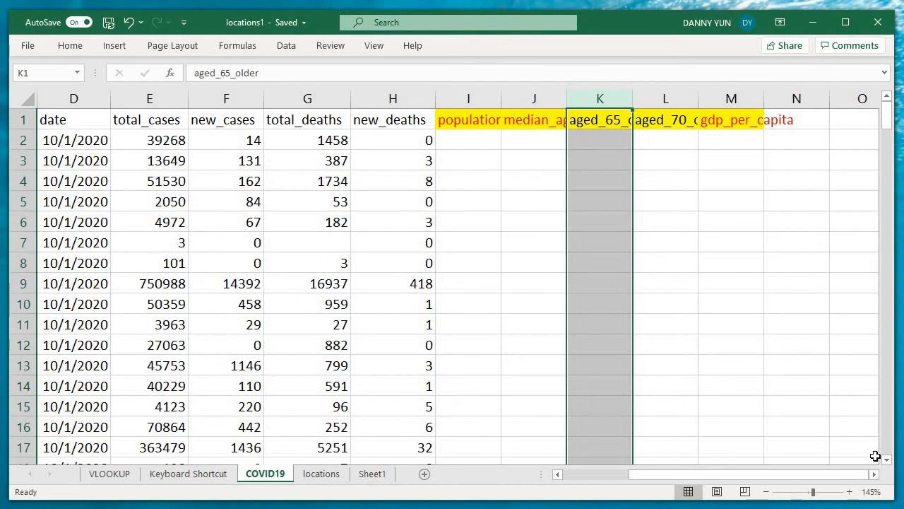
{"action": "key", "text": "ctrl+minus"}
{"action": "key", "text": "Right"}
{"action": "key", "text": "Left"}
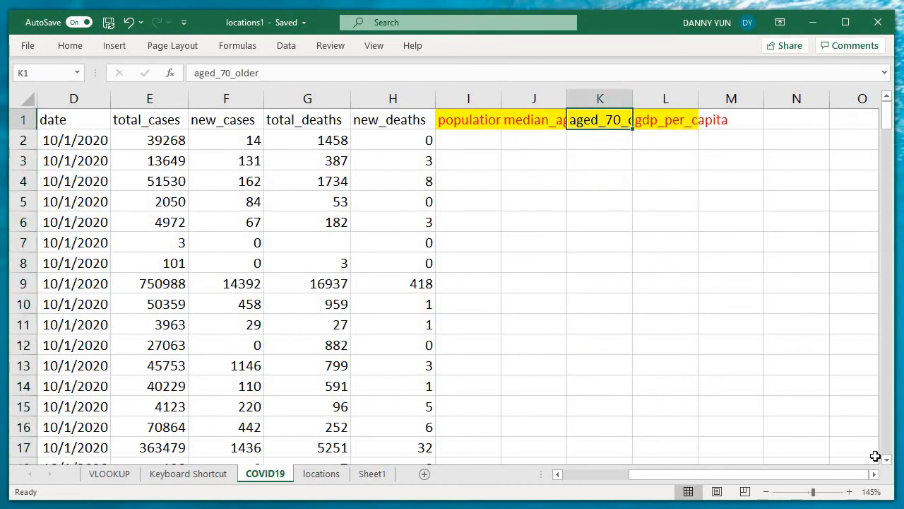
{"action": "key", "text": "ctrl+space"}
{"action": "key", "text": "ctrl+minus"}
{"action": "key", "text": "Right"}
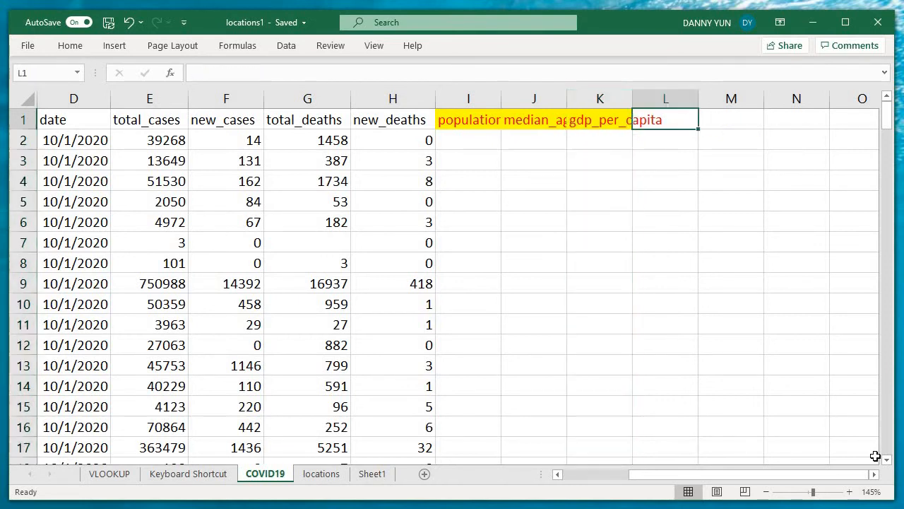
Step: AutoFit the widths of columns I through K, from population to gdp_per_capita
{"action": "key", "text": "Left"}
{"action": "key", "text": "Left"}
{"action": "key", "text": "Left"}
{"action": "key", "text": "Right"}
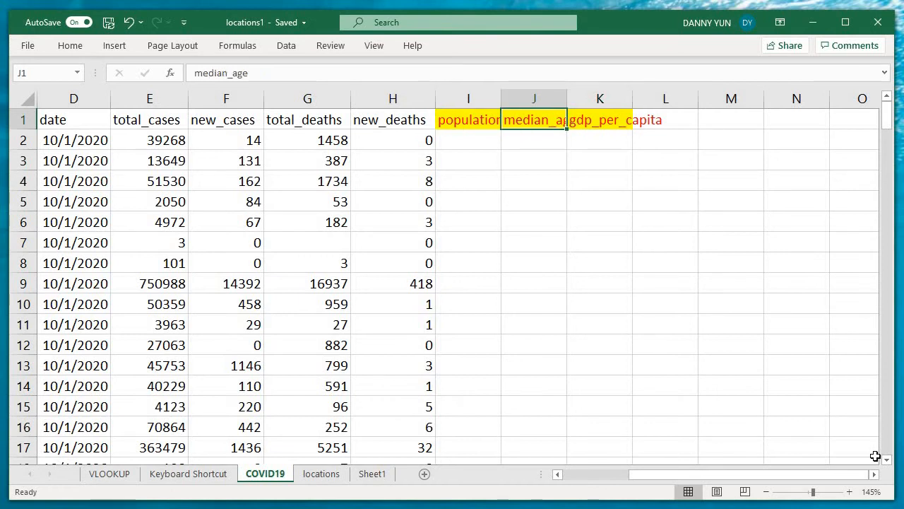
{"action": "key", "text": "Left"}
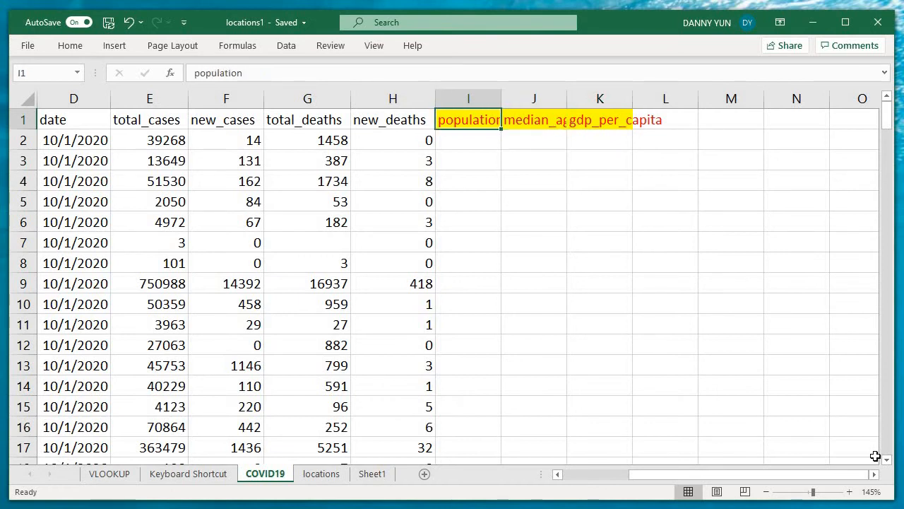
{"action": "key", "text": "shift+Right"}
{"action": "key", "text": "shift+Right"}
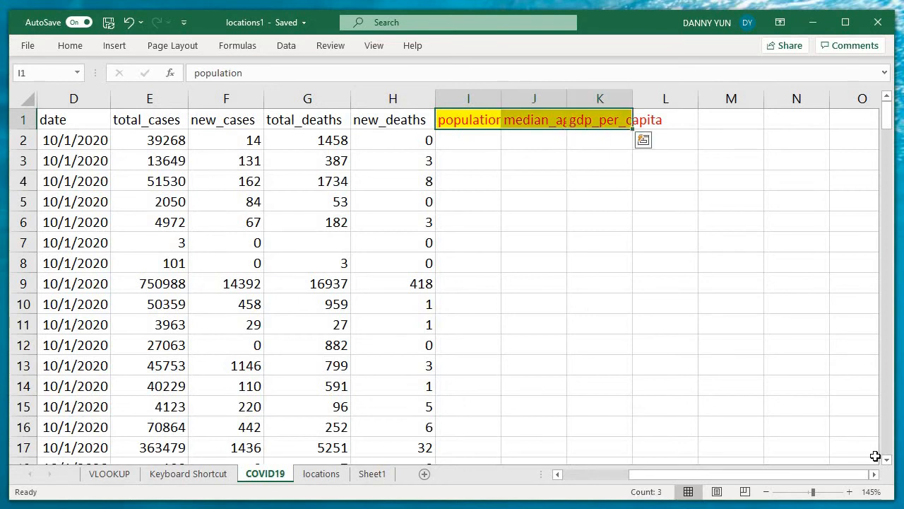
{"action": "key", "text": "ctrl+shift+Down"}
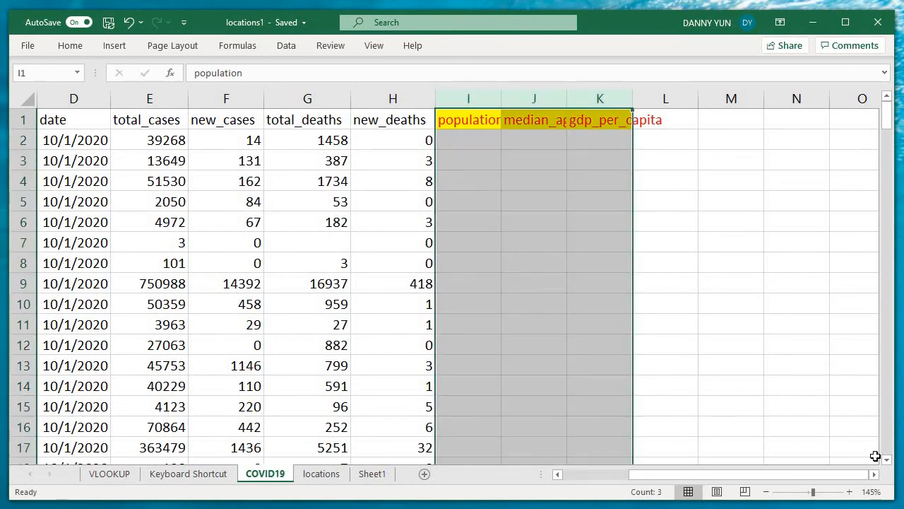
{"action": "key", "text": "alt"}
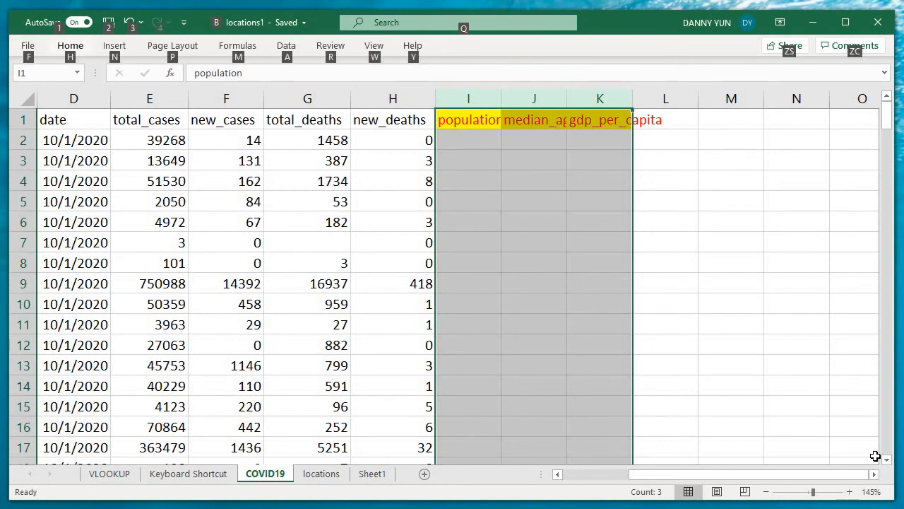
{"action": "key", "text": "e"}
{"action": "key", "text": "o"}
{"action": "key", "text": "i"}
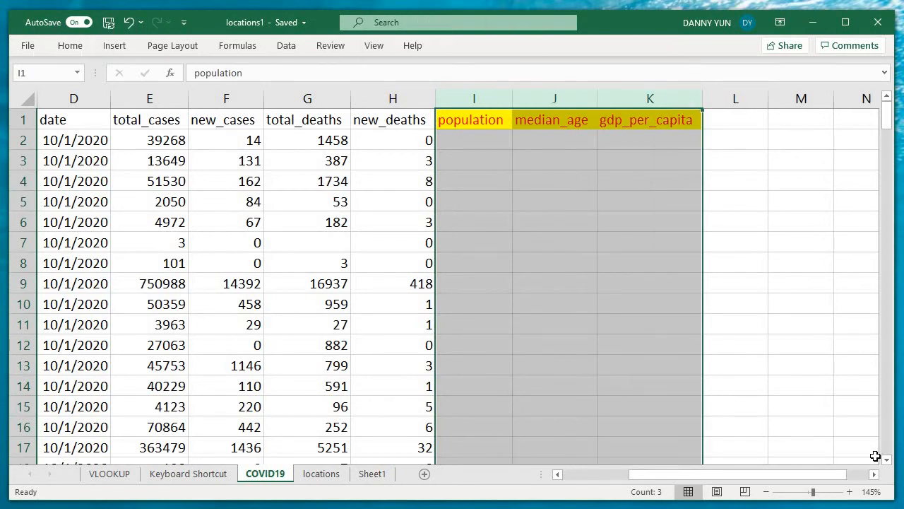
Step: Undo the last column width change and return to the population header in I1
{"action": "key", "text": "Right"}
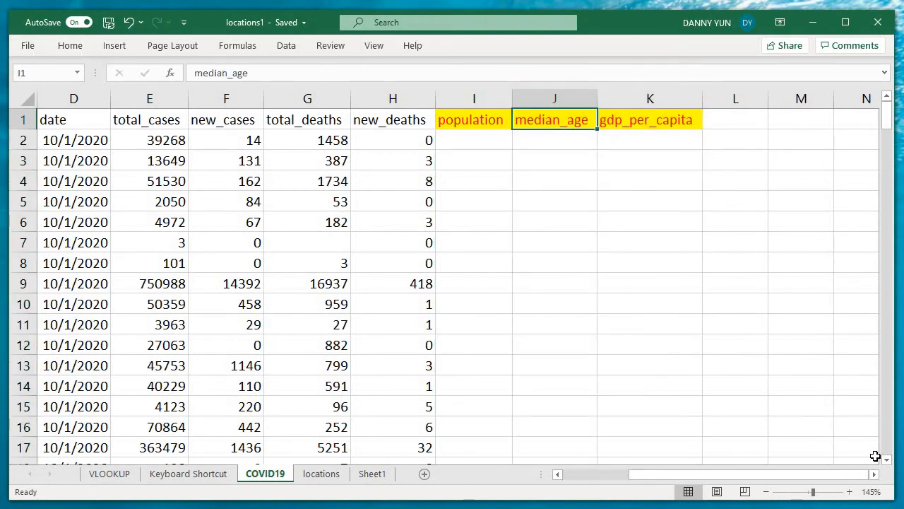
{"action": "key", "text": "ctrl+z"}
{"action": "key", "text": "Left"}
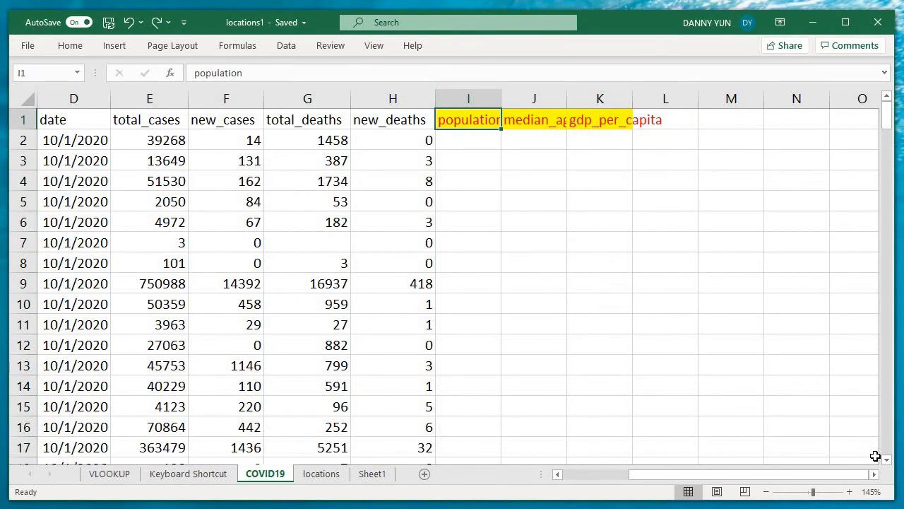
Step: Fit the widths of the population, median_age and gdp_per_capita columns (I:K) to their header text
{"action": "key", "text": "ctrl+shift+Right"}
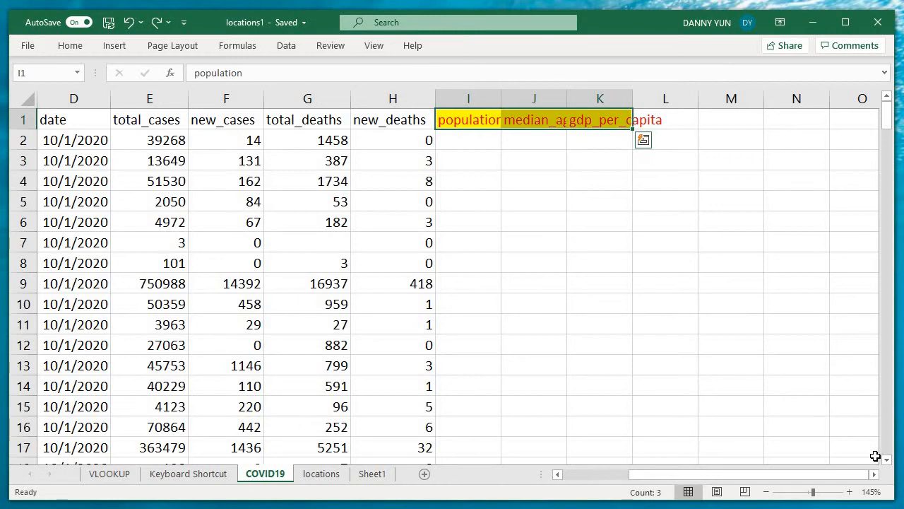
{"action": "key", "text": "ctrl+shift+Down"}
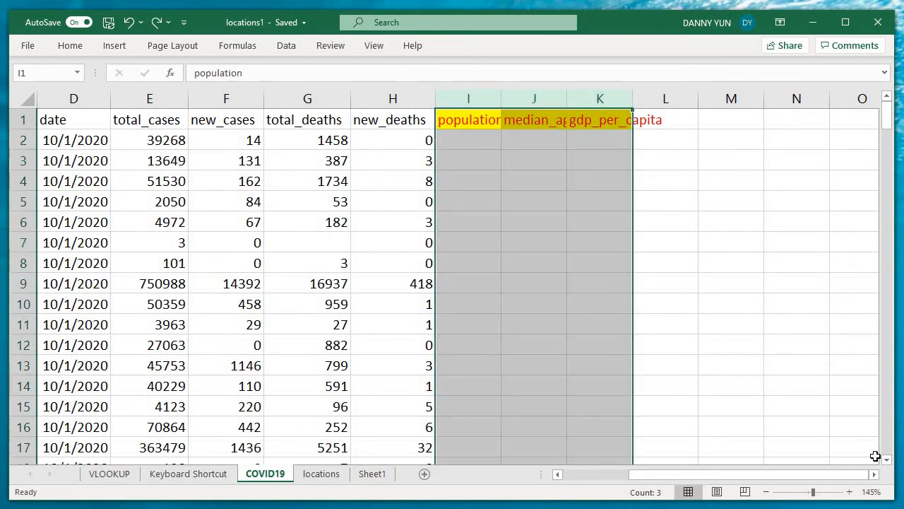
{"action": "key", "text": "alt"}
{"action": "key", "text": "o"}
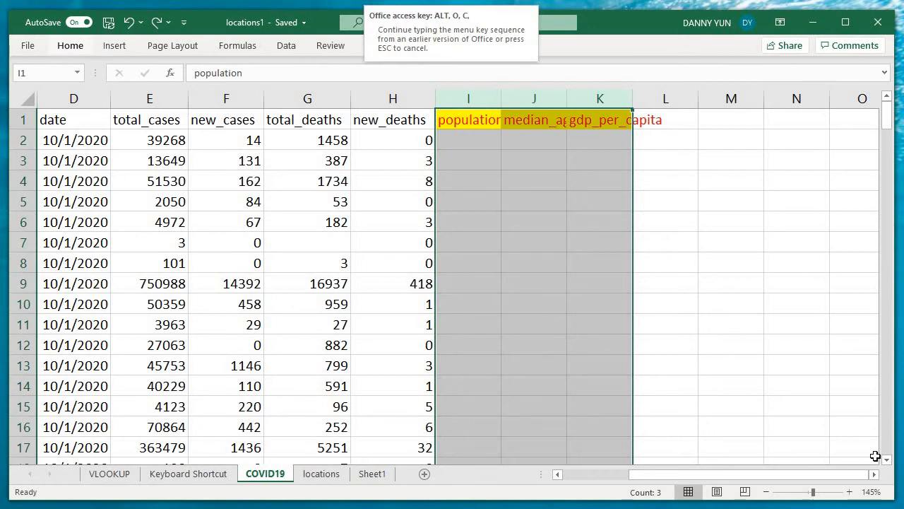
{"action": "key", "text": "c"}
{"action": "key", "text": "a"}
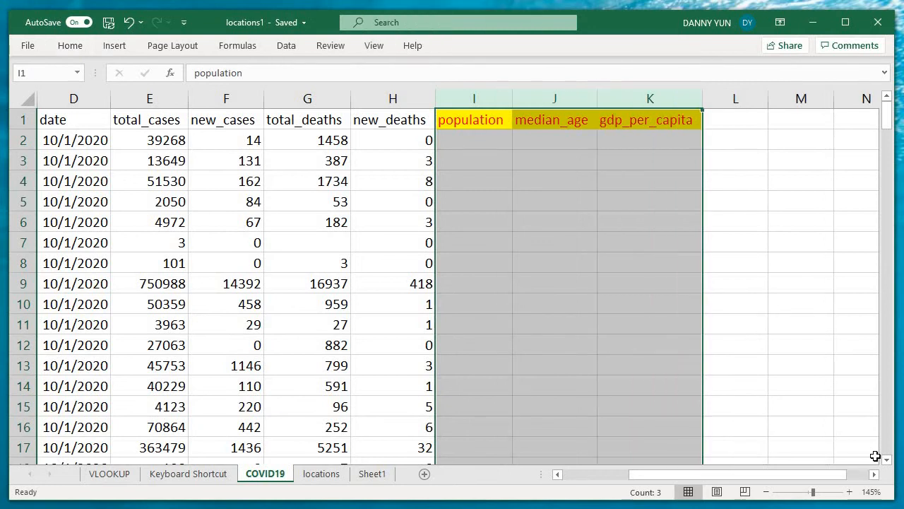
{"action": "key", "text": "Right"}
{"action": "key", "text": "Left"}
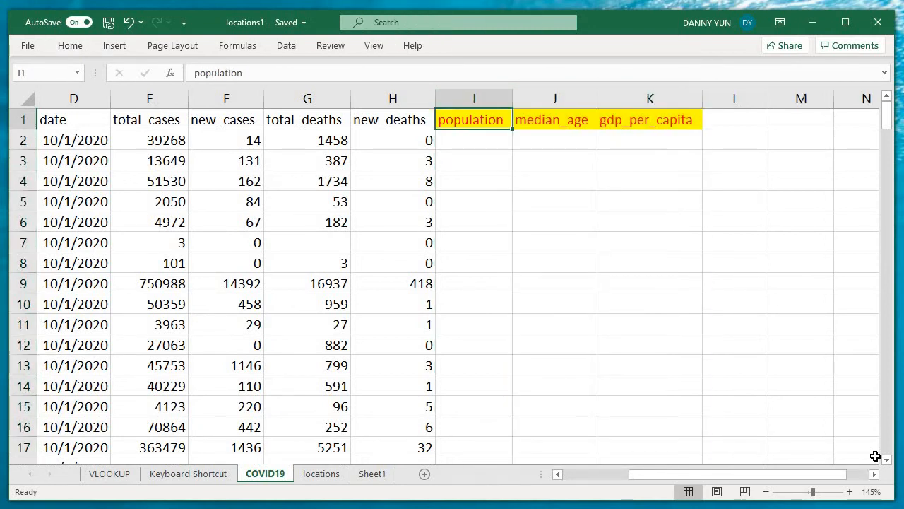
Step: Start a VLOOKUP formula in I2 with the location in C2 as lookup value, locking only its column as $C2
{"action": "key", "text": "Down"}
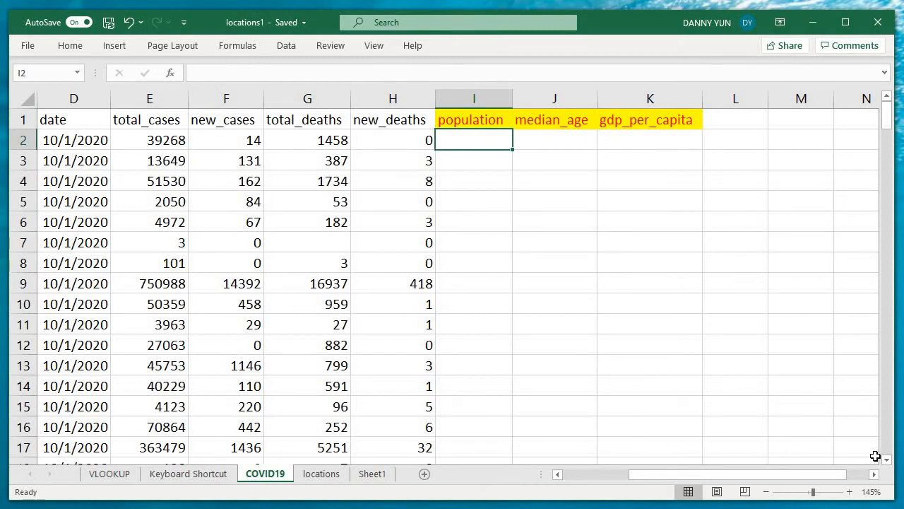
{"action": "type", "text": "="}
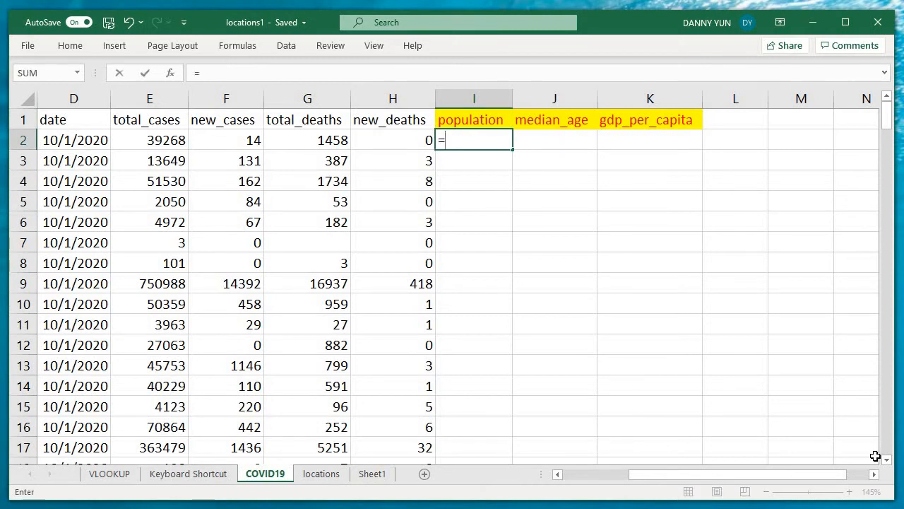
{"action": "type", "text": "vl"}
{"action": "key", "text": "Tab"}
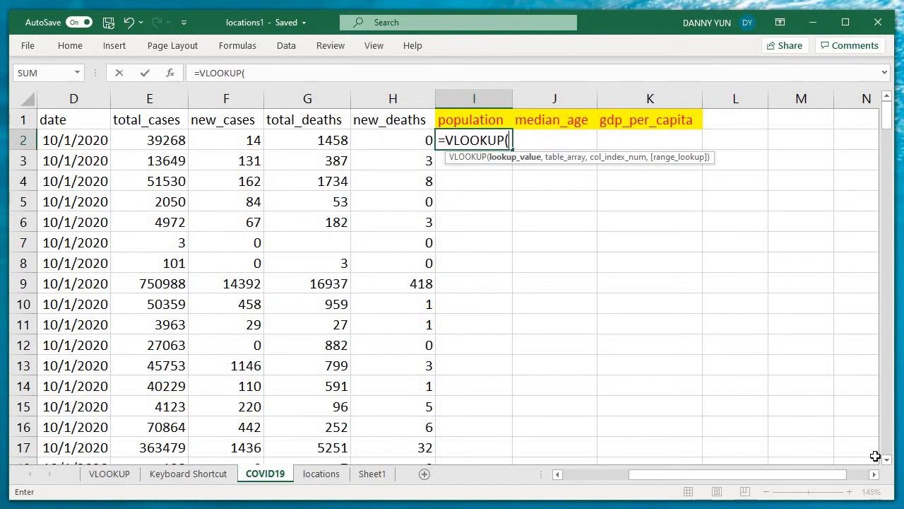
{"action": "key", "text": "Left"}
{"action": "key", "text": "Left"}
{"action": "key", "text": "Left"}
{"action": "key", "text": "Left"}
{"action": "key", "text": "Left"}
{"action": "key", "text": "Left"}
{"action": "key", "text": "Left"}
{"action": "key", "text": "Left"}
{"action": "key", "text": "Right"}
{"action": "key", "text": "Right"}
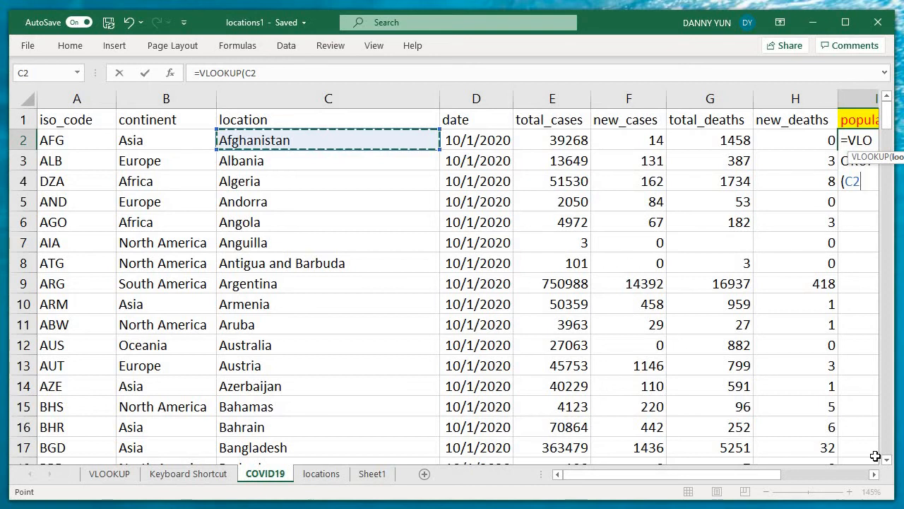
{"action": "key", "text": "F4"}
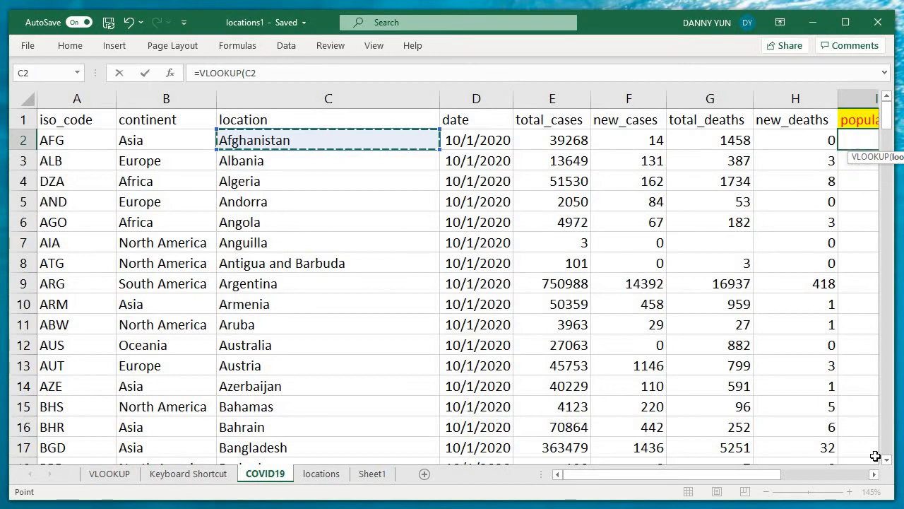
{"action": "key", "text": "F4"}
{"action": "key", "text": "F4"}
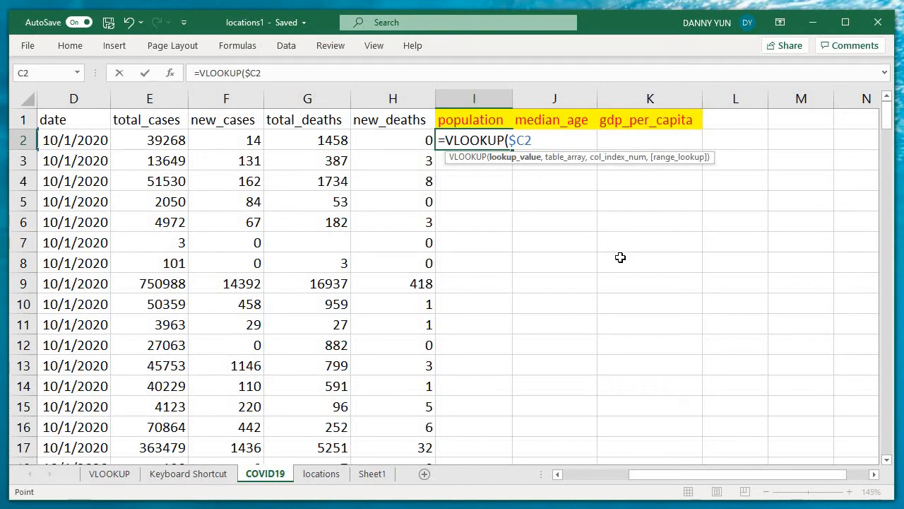
Step: Begin the VLOOKUP table array at the location header, cell B1, on the locations sheet
{"action": "type", "text": ","}
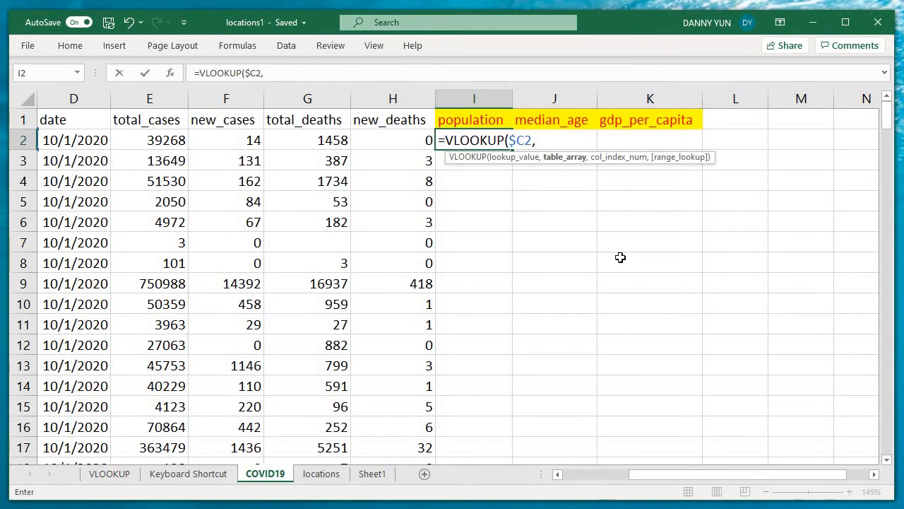
{"action": "key", "text": "ctrl+Page_Down"}
{"action": "key", "text": "ctrl+Home"}
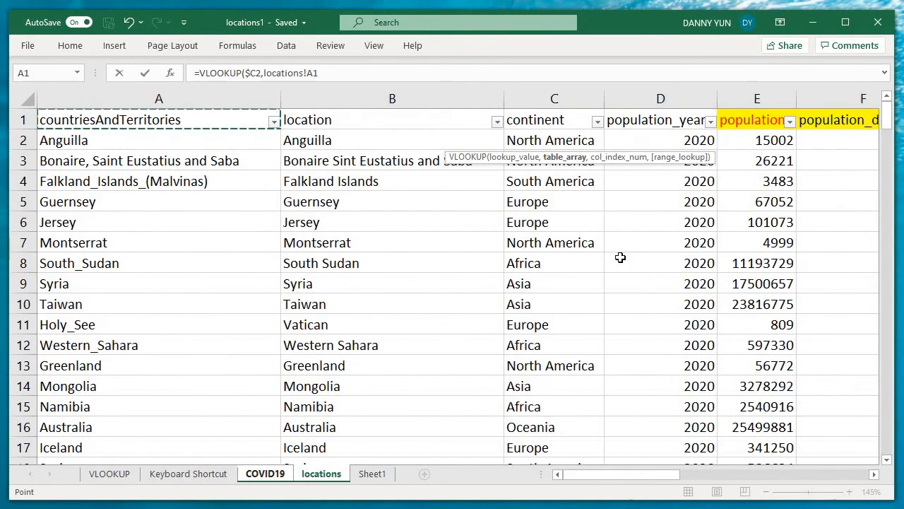
{"action": "key", "text": "Right"}
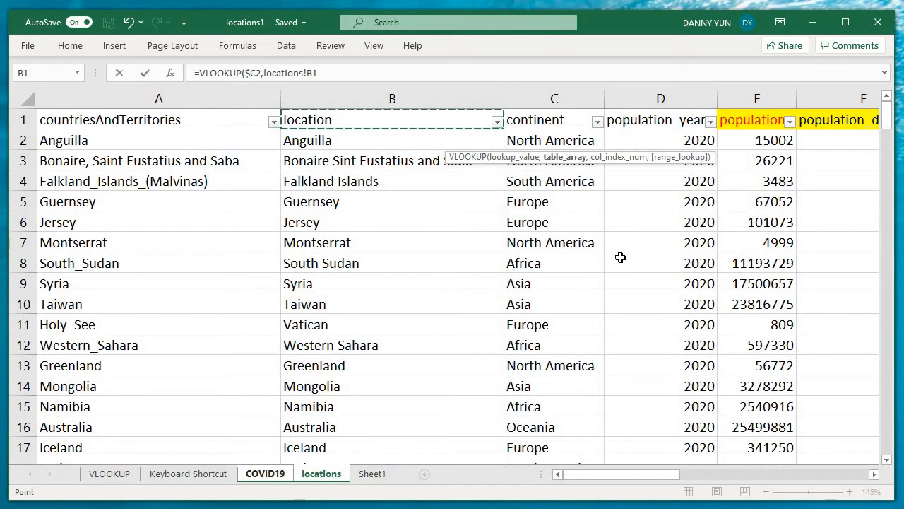
Step: Try extending the table array across the locations headers B1:J1, and reset the reference to B1
{"action": "key", "text": "shift+Right"}
{"action": "key", "text": "shift+Right"}
{"action": "key", "text": "shift+Right"}
{"action": "key", "text": "shift+Right"}
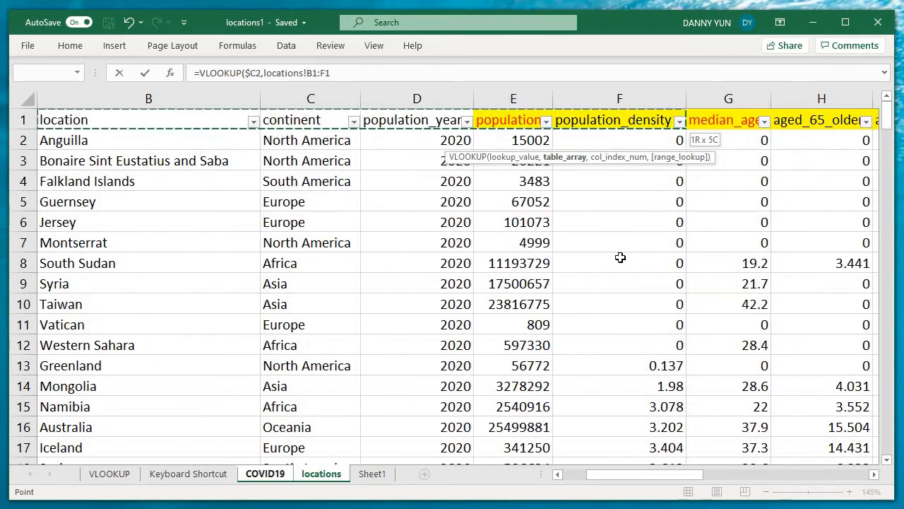
{"action": "key", "text": "shift+Right"}
{"action": "key", "text": "shift+Right"}
{"action": "key", "text": "shift+Right"}
{"action": "key", "text": "shift+Right"}
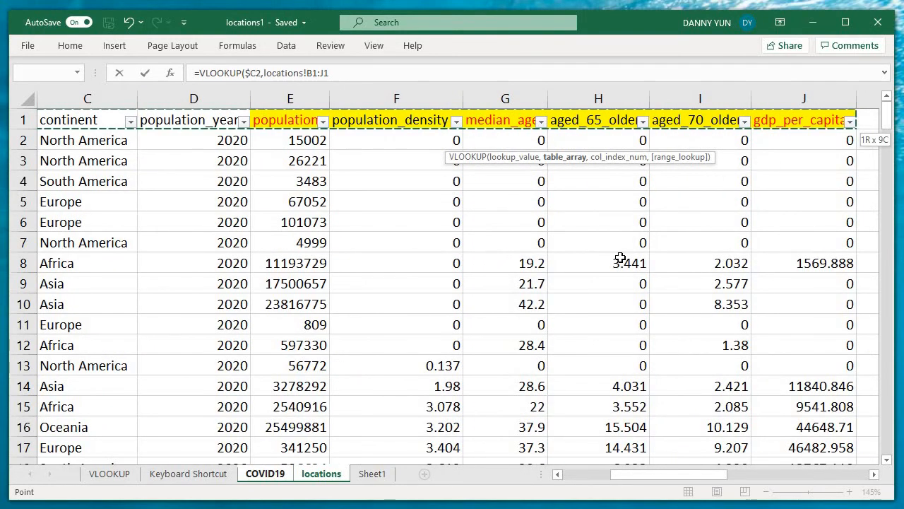
{"action": "key", "text": "Home"}
{"action": "key", "text": "Right"}
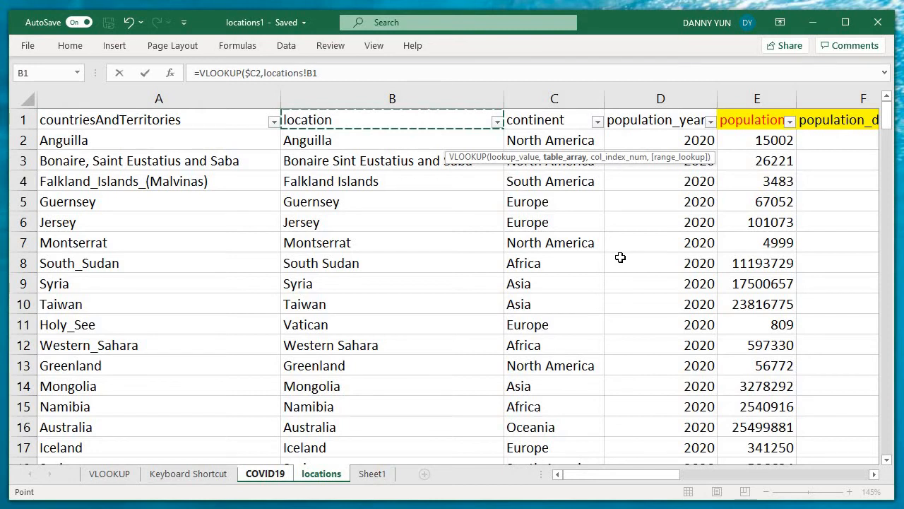
Step: Extend the VLOOKUP table array to B1:J210 on the locations sheet and lock it as $B$1:$J$210
{"action": "key", "text": "ctrl+shift+Right"}
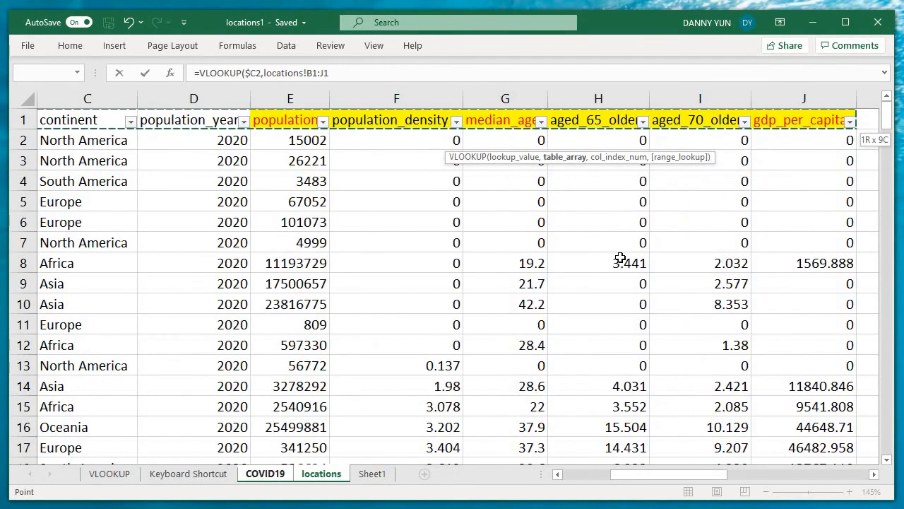
{"action": "key", "text": "ctrl+shift+Down"}
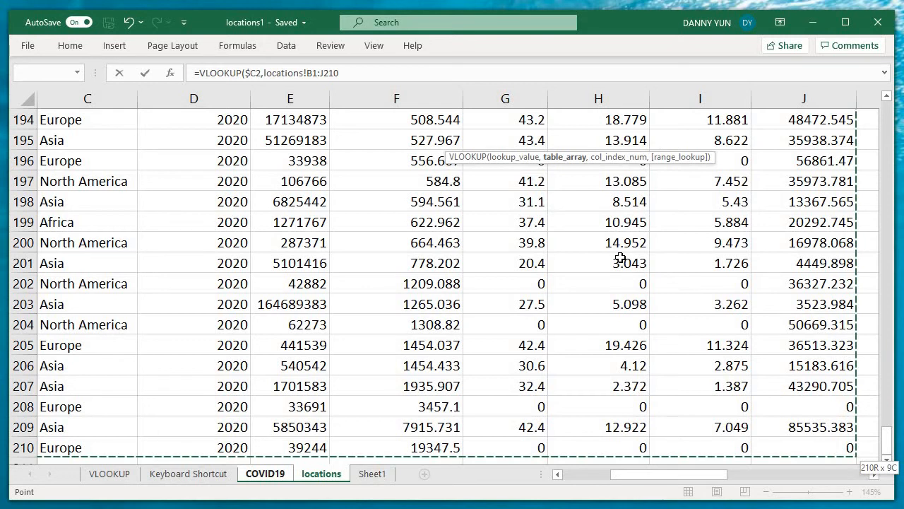
{"action": "key", "text": "F4"}
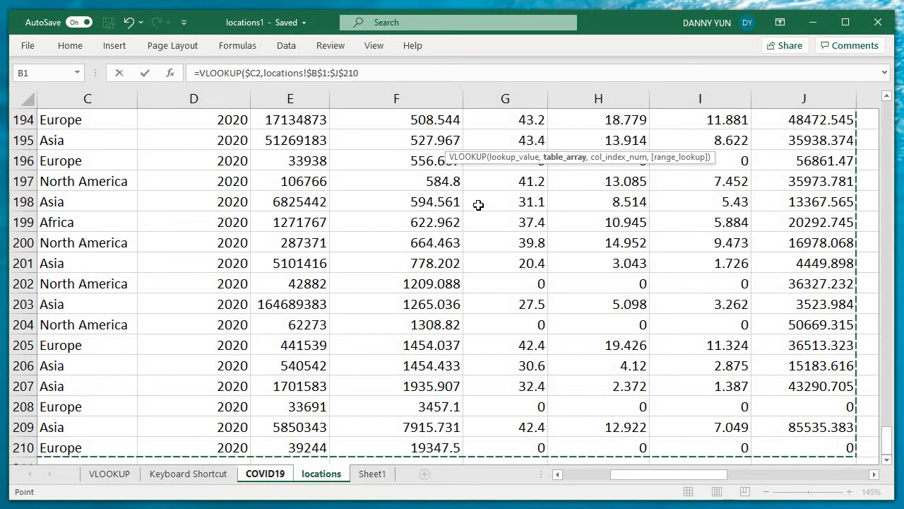
{"action": "type", "text": ","}
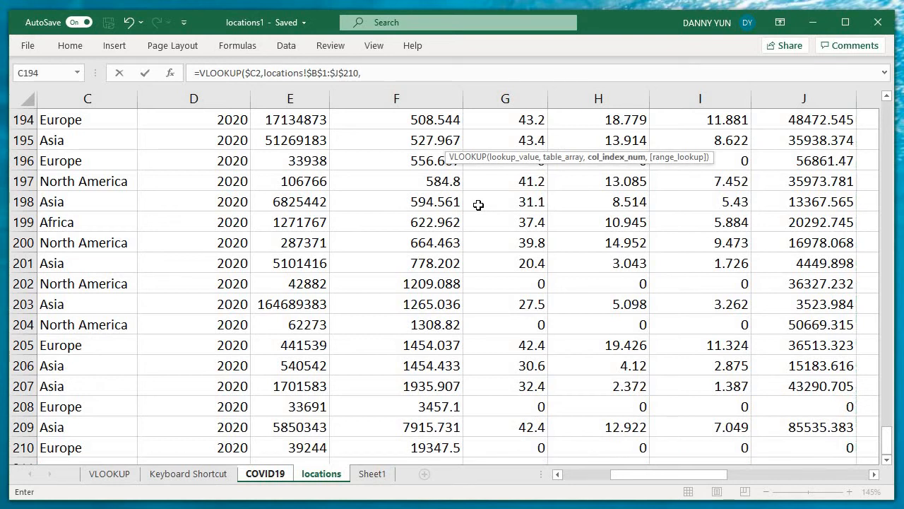
Step: Finish the VLOOKUP in I2 with column index 4 and exact match 0
{"action": "type", "text": "4,"}
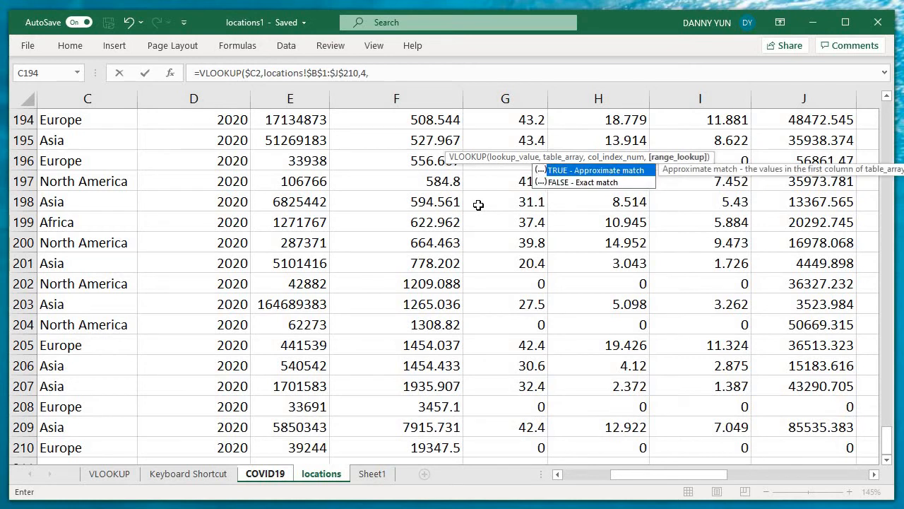
{"action": "type", "text": "0)"}
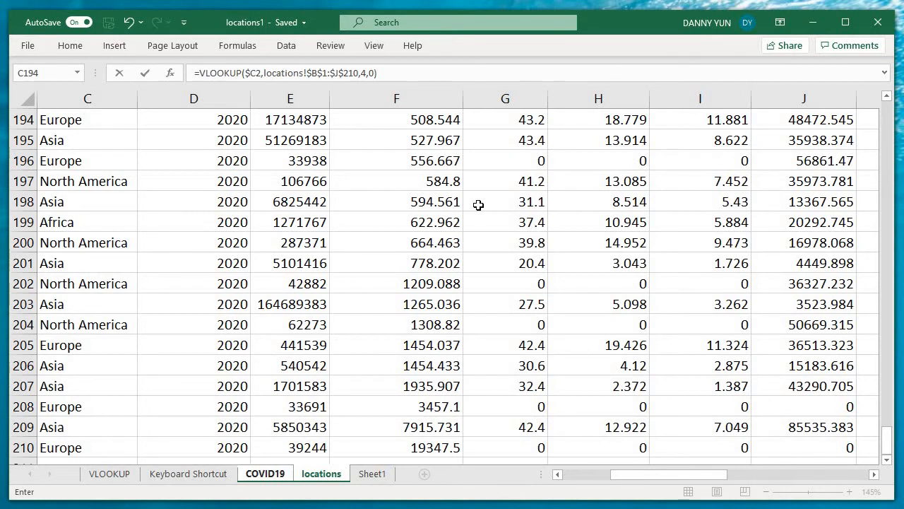
{"action": "key", "text": "Return"}
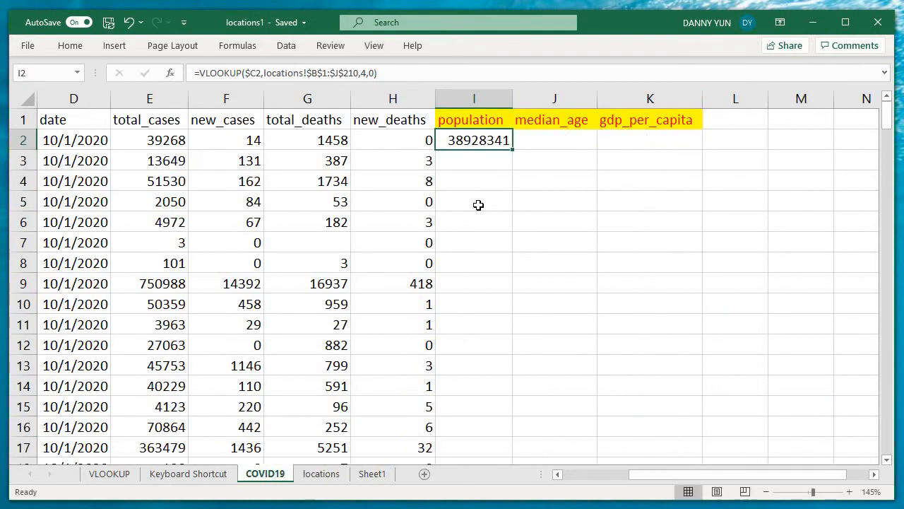
Step: Try copying the VLOOKUP formula from I2 into the median_age cell J2
{"action": "key", "text": "Right"}
{"action": "key", "text": "Left"}
{"action": "key", "text": "ctrl+c"}
{"action": "key", "text": "Right"}
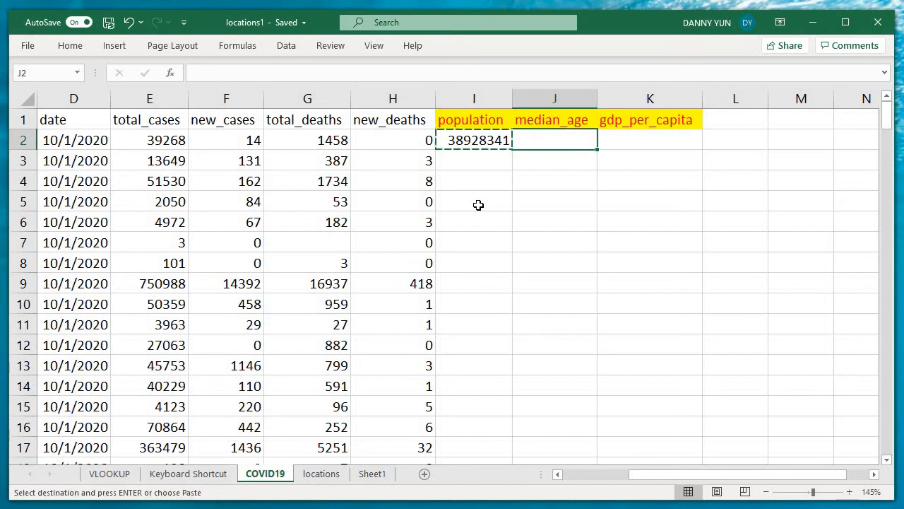
{"action": "key", "text": "ctrl+v"}
{"action": "key", "text": "Right"}
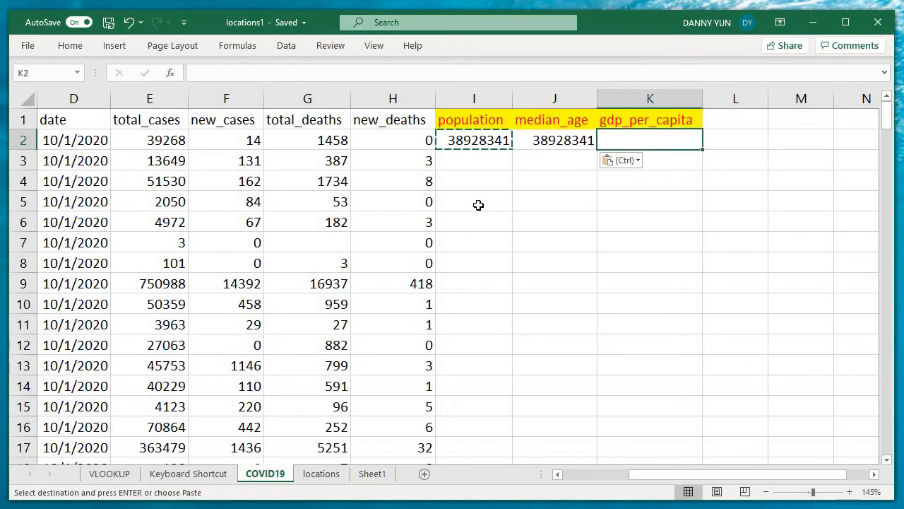
Step: Compare the formulas and results in I2 and J2 against the population and median_age headers
{"action": "key", "text": "Left"}
{"action": "key", "text": "Left"}
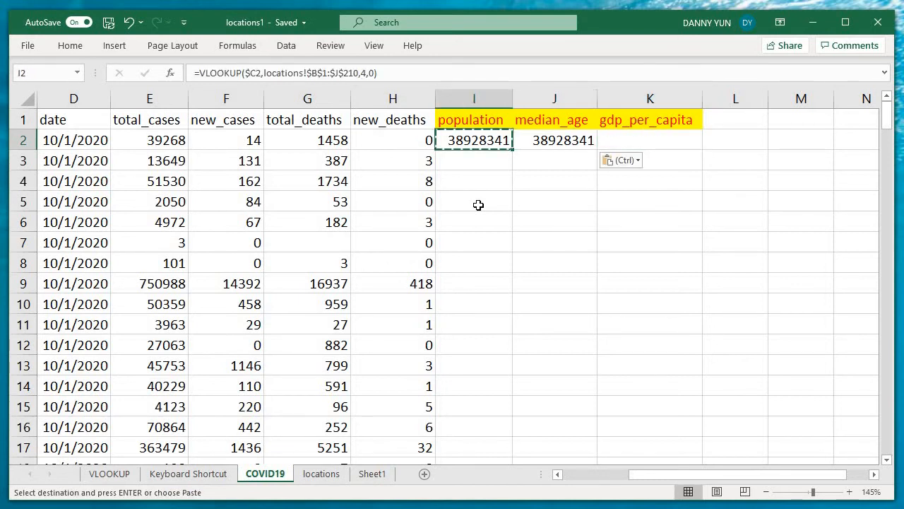
{"action": "key", "text": "Right"}
{"action": "key", "text": "Up"}
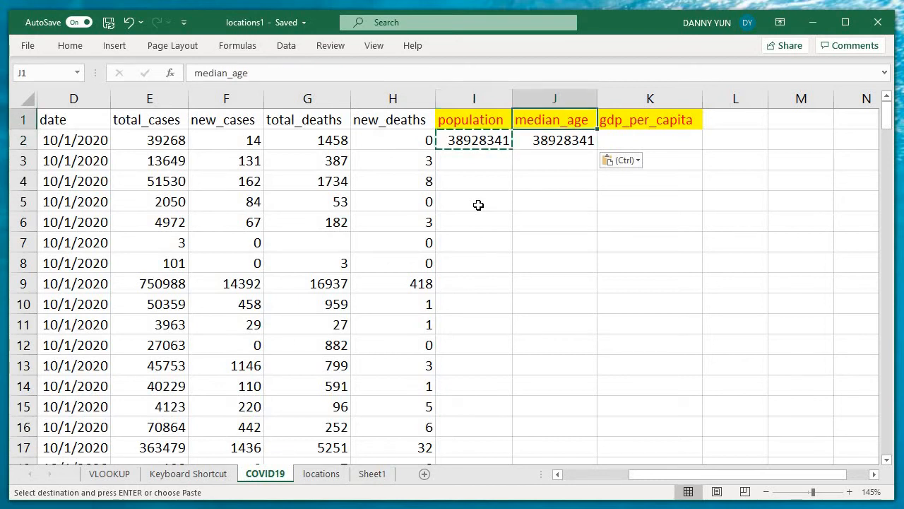
{"action": "key", "text": "Down"}
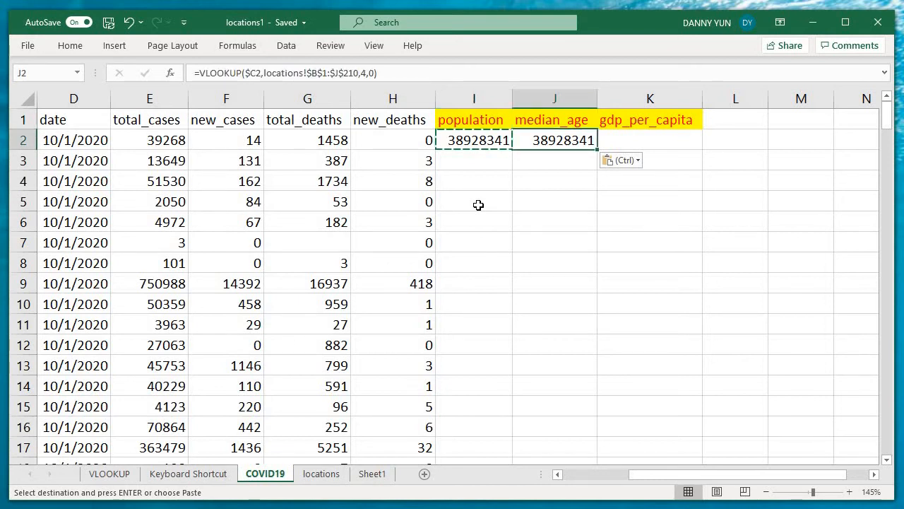
{"action": "key", "text": "Left"}
{"action": "key", "text": "Right"}
{"action": "key", "text": "Up"}
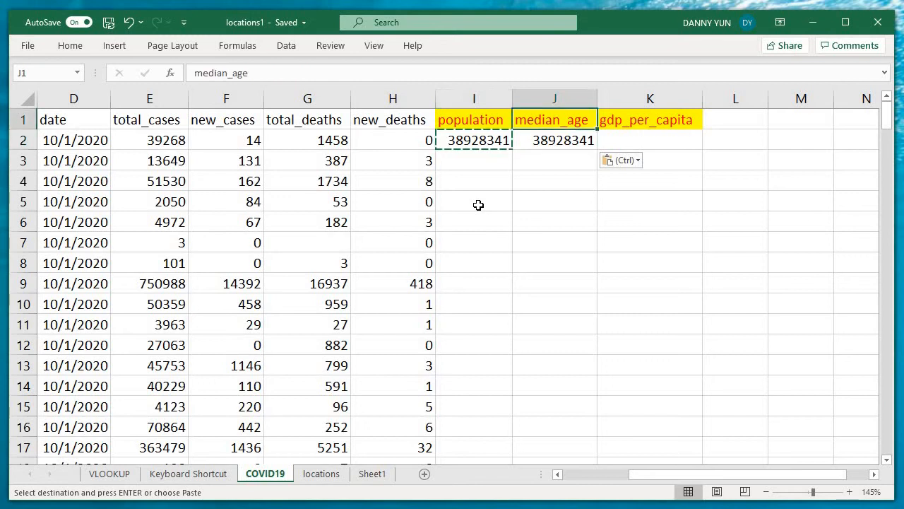
{"action": "key", "text": "Down"}
{"action": "key", "text": "Left"}
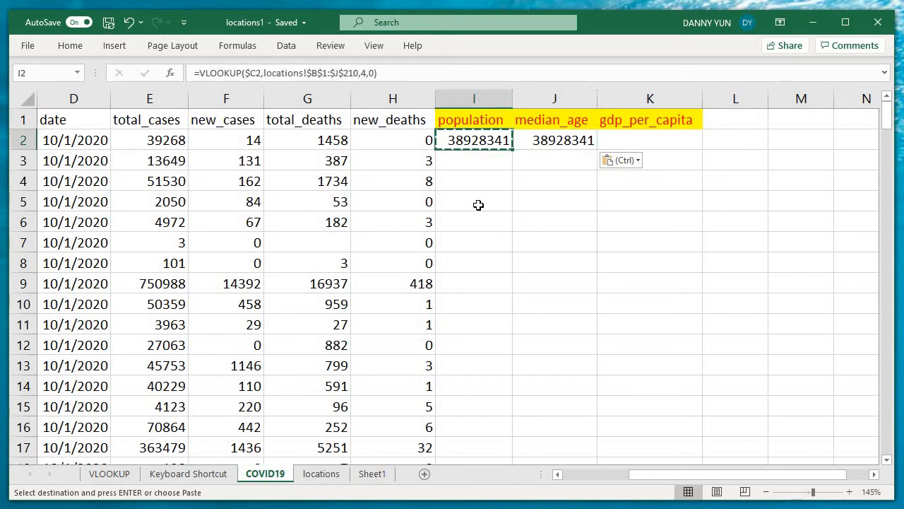
{"action": "key", "text": "Right"}
{"action": "key", "text": "Left"}
Step: Inspect the hard-coded column index argument in the I2 formula, leaving the formula as it is
{"action": "key", "text": "F2"}
{"action": "key", "text": "Left"}
{"action": "key", "text": "Left"}
{"action": "key", "text": "Left"}
{"action": "key", "text": "Left"}
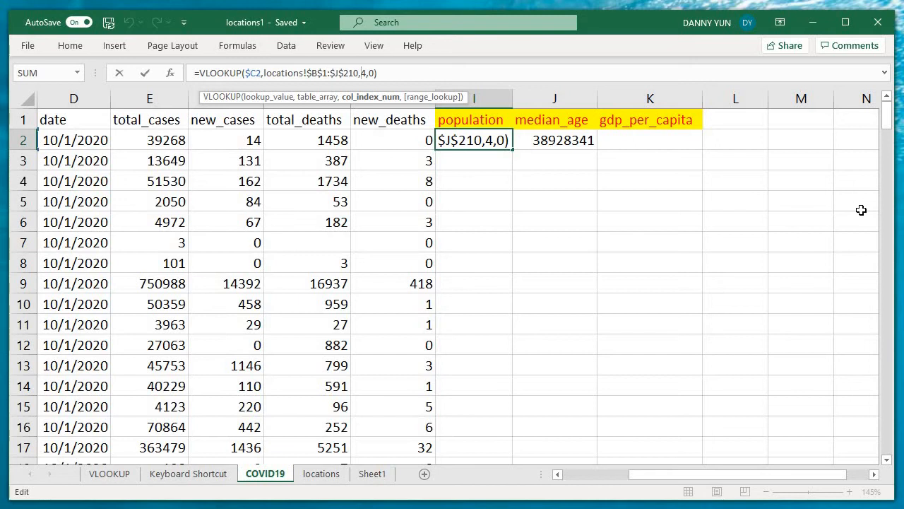
{"action": "key", "text": "ctrl+Return"}
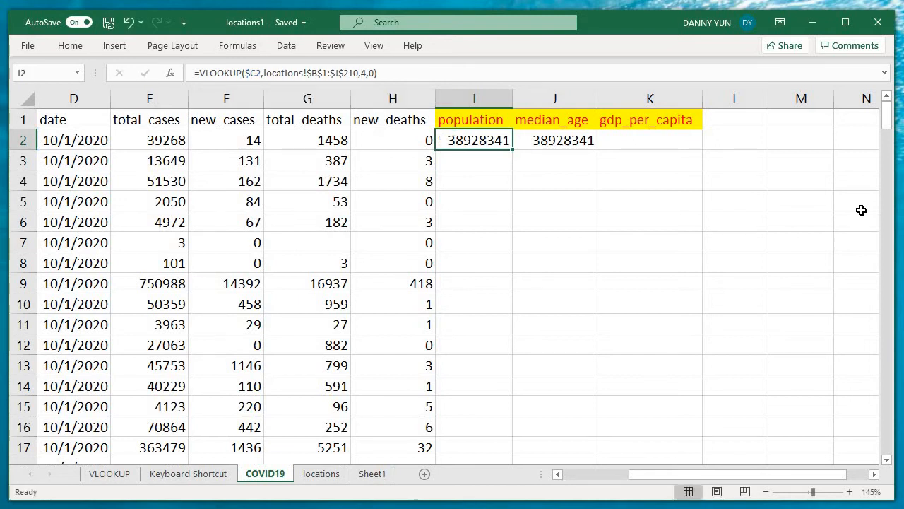
Step: Check the column positions of the highlighted headers on the locations sheet, and return to the COVID19 sheet
{"action": "key", "text": "Right"}
{"action": "key", "text": "Left"}
{"action": "key", "text": "ctrl+Page_Down"}
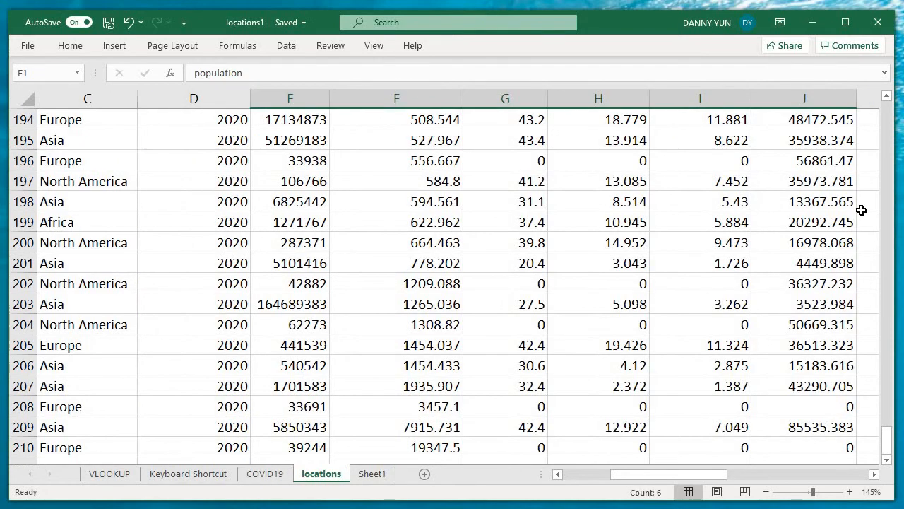
{"action": "key", "text": "ctrl+BackSpace"}
{"action": "key", "text": "Right"}
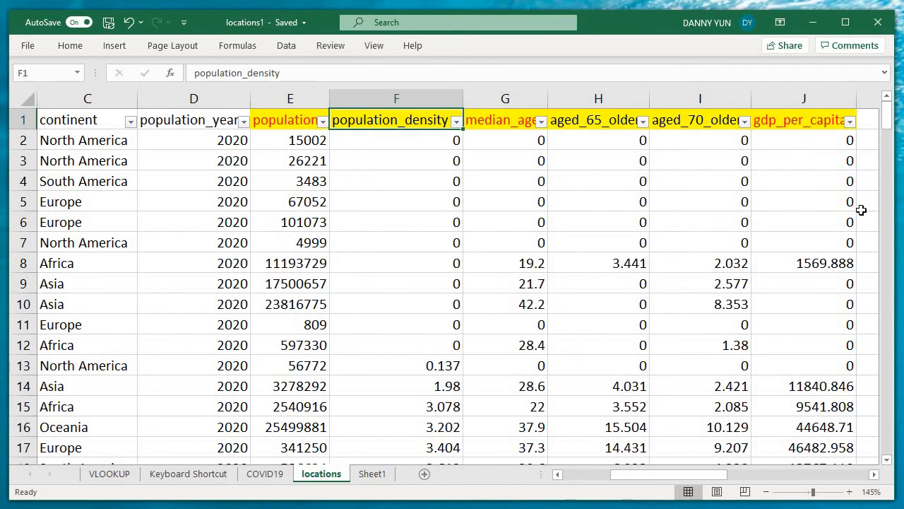
{"action": "key", "text": "ctrl+Page_Up"}
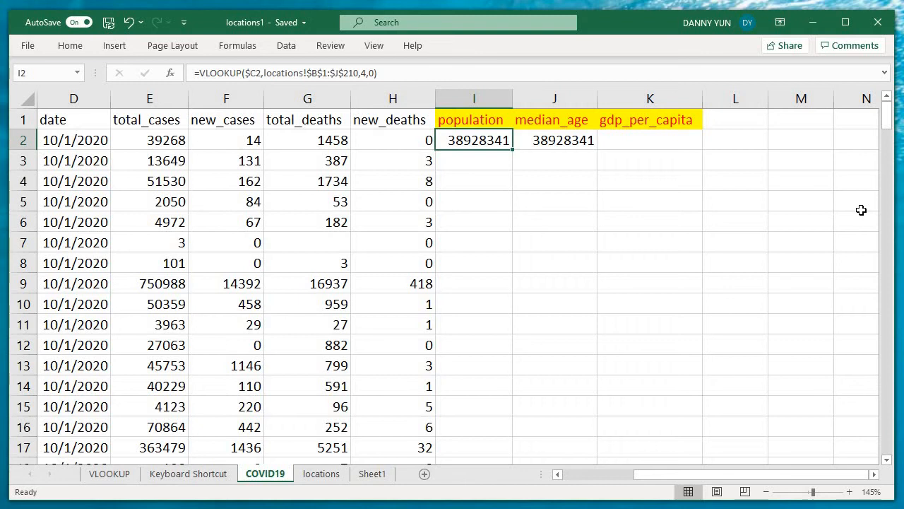
Step: Clear the copied formula from the median_age cell J2
{"action": "key", "text": "Right"}
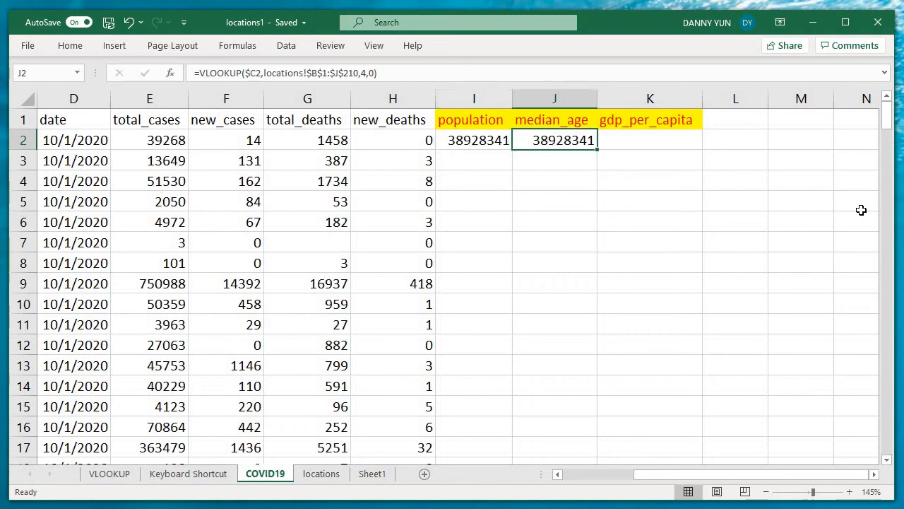
{"action": "key", "text": "Left"}
{"action": "key", "text": "Right"}
{"action": "key", "text": "Delete"}
{"action": "key", "text": "Left"}
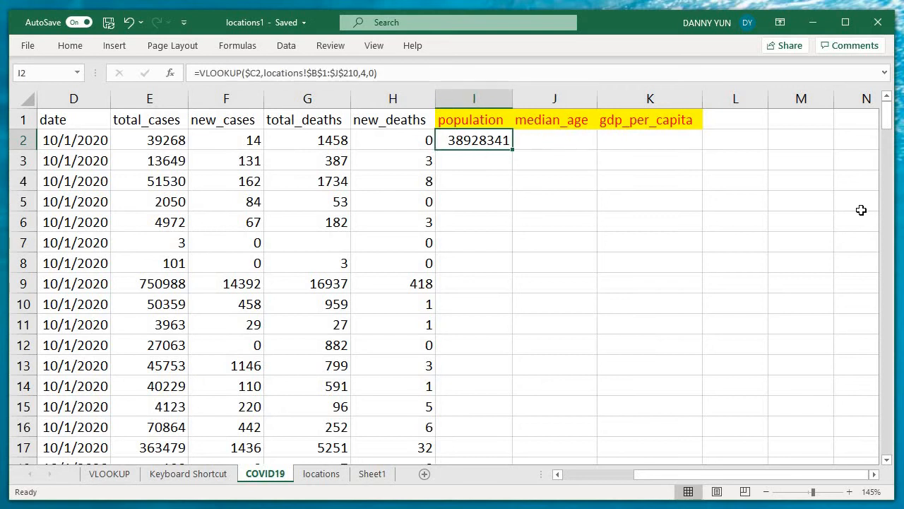
Step: Replace the column index 4 in the I2 VLOOKUP with the start of a MATCH function
{"action": "key", "text": "F2"}
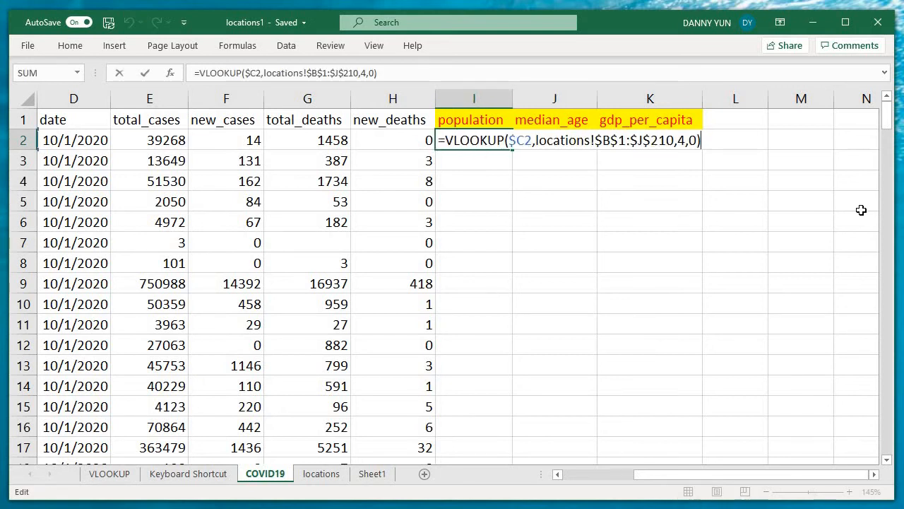
{"action": "key", "text": "Left"}
{"action": "key", "text": "Left"}
{"action": "key", "text": "Left"}
{"action": "key", "text": "Left"}
{"action": "key", "text": "Delete"}
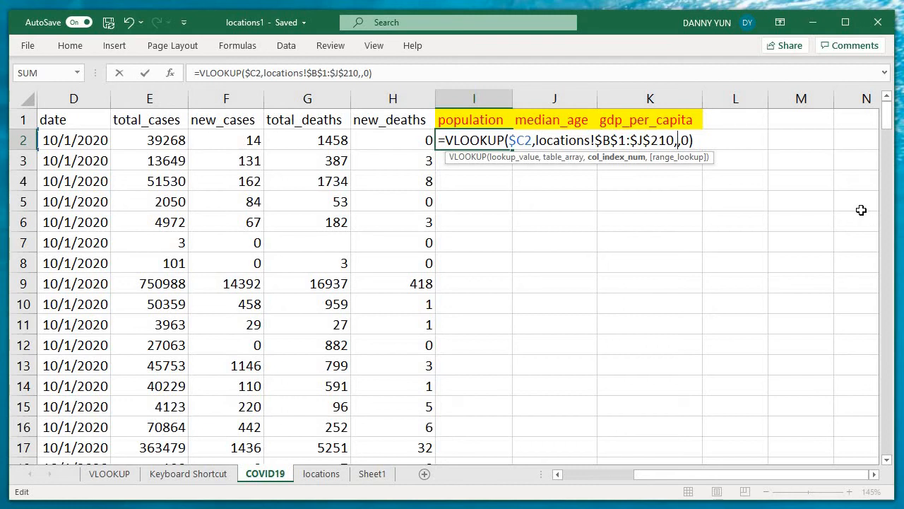
{"action": "type", "text": "mat"}
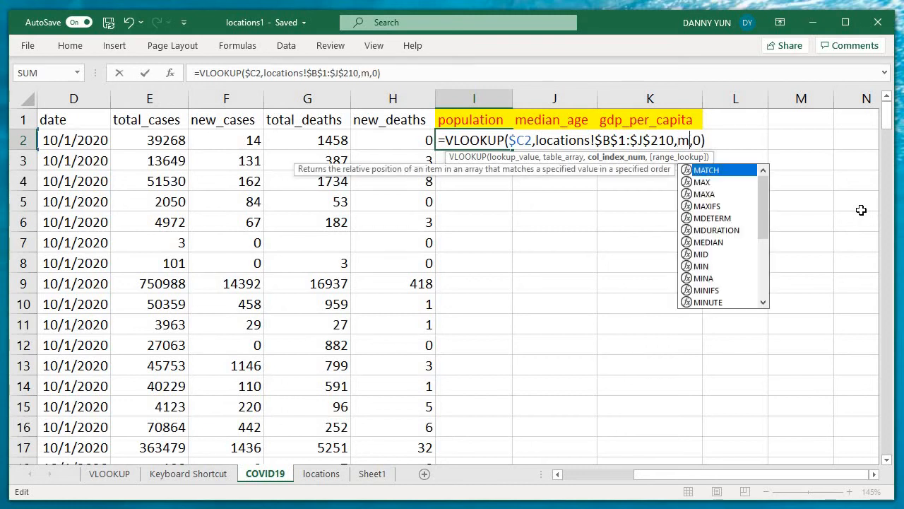
{"action": "key", "text": "Tab"}
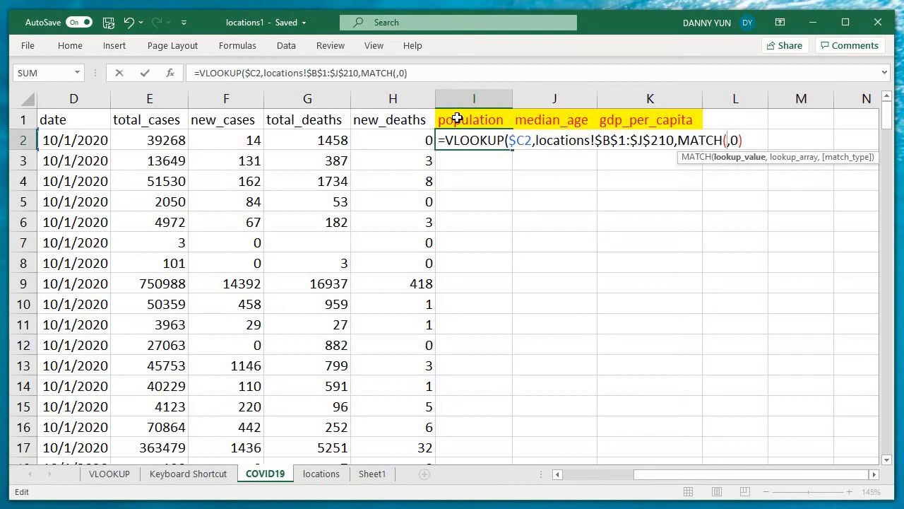
Step: Use the population header in I1 as the MATCH lookup value, locking only its row as I$1
{"action": "left_click", "coordinate": [457, 119]}
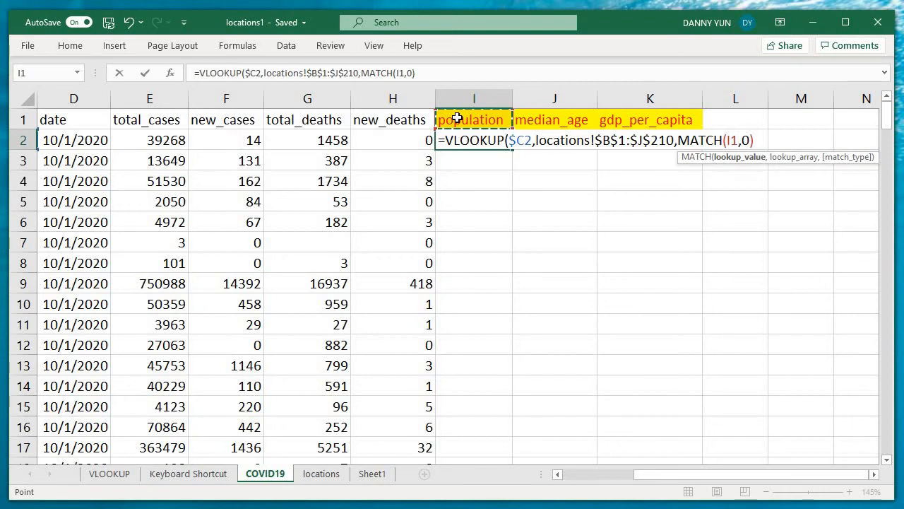
{"action": "key", "text": "F4"}
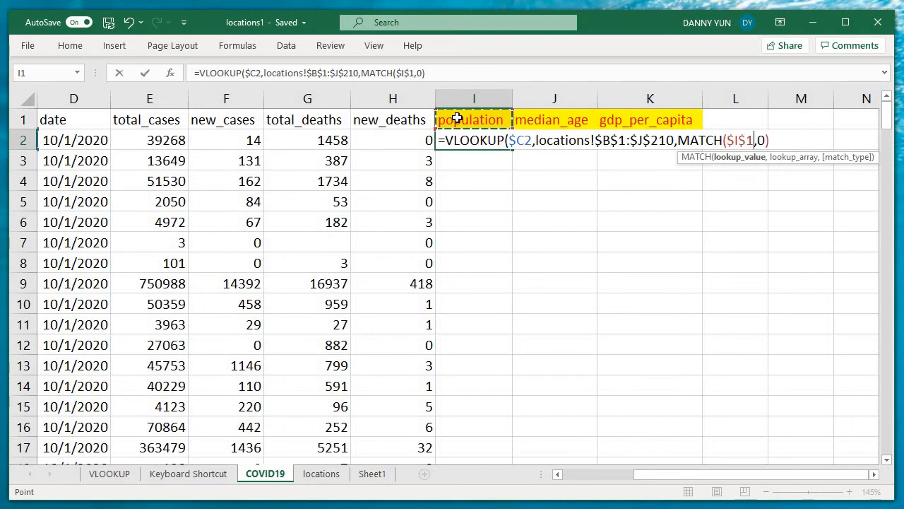
{"action": "key", "text": "F4"}
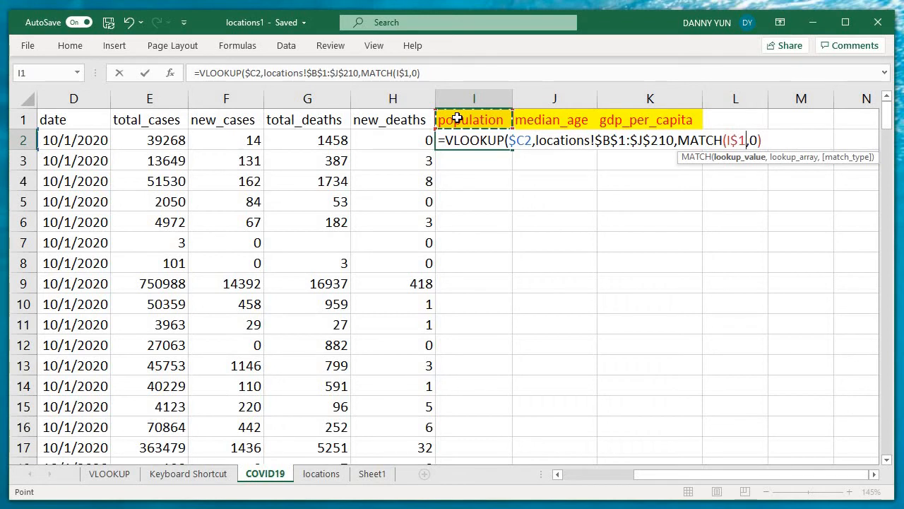
{"action": "key", "text": "Right"}
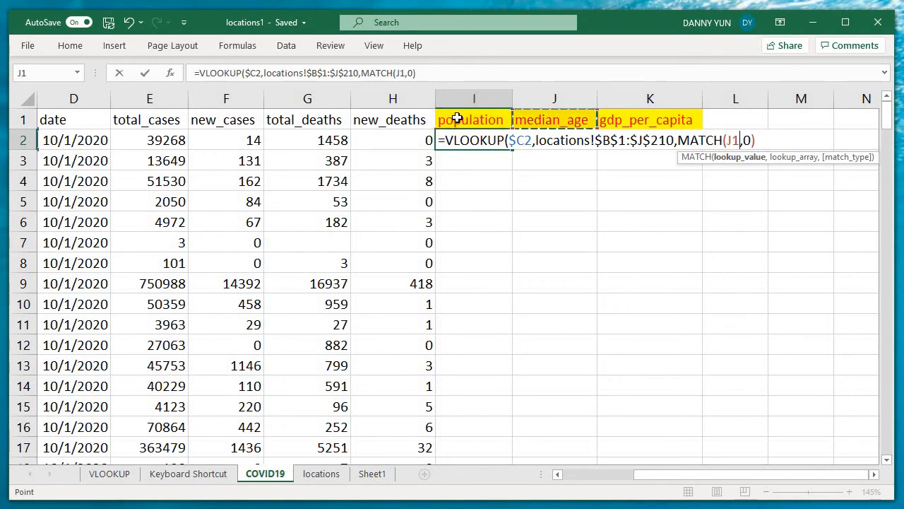
{"action": "key", "text": "Left"}
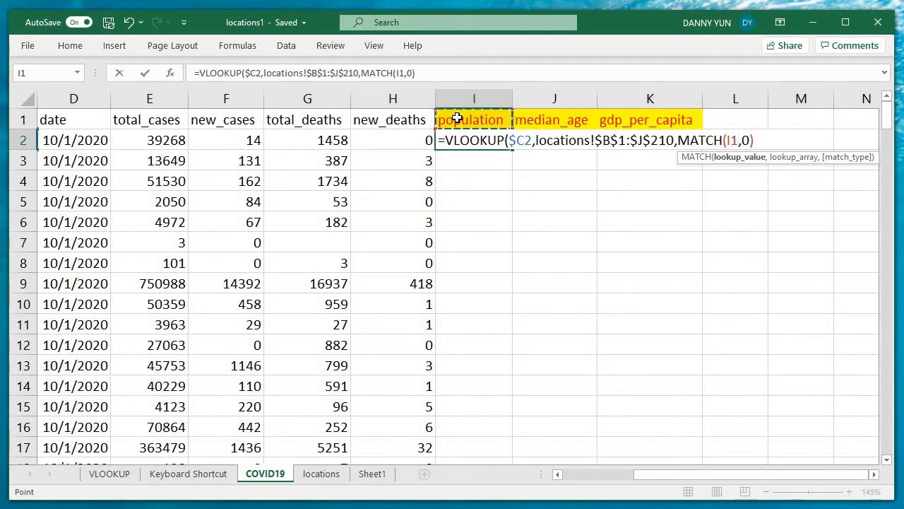
{"action": "key", "text": "F4"}
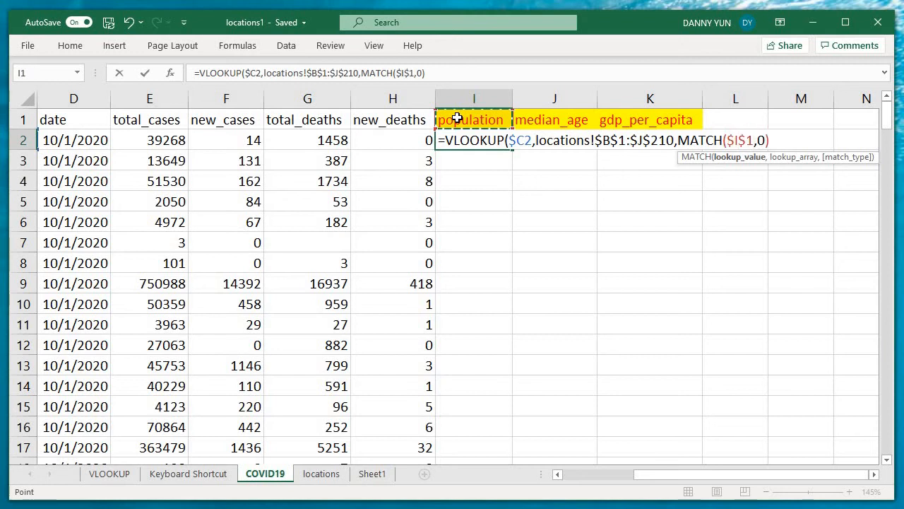
{"action": "key", "text": "F4"}
{"action": "type", "text": ","}
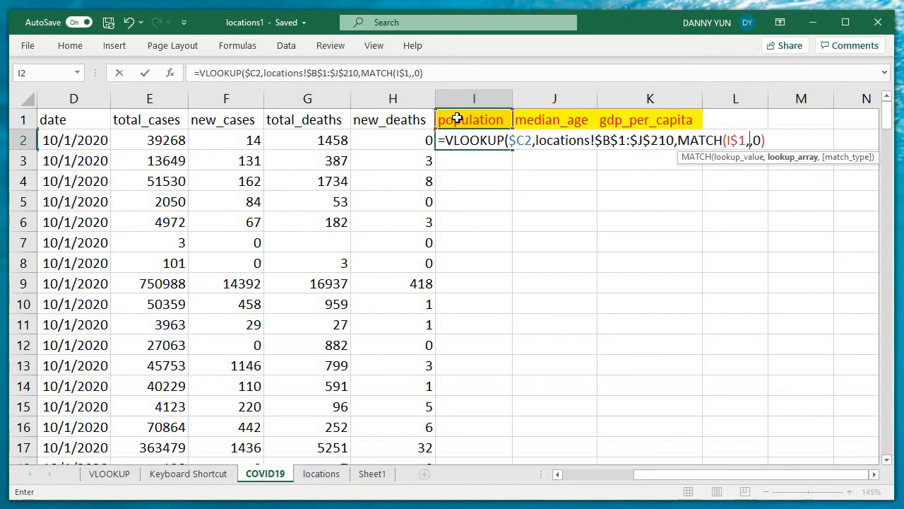
Step: Set the MATCH lookup array to the headers E1:J1, population through gdp_per_capita, on the locations sheet
{"action": "key", "text": "ctrl+Page_Down"}
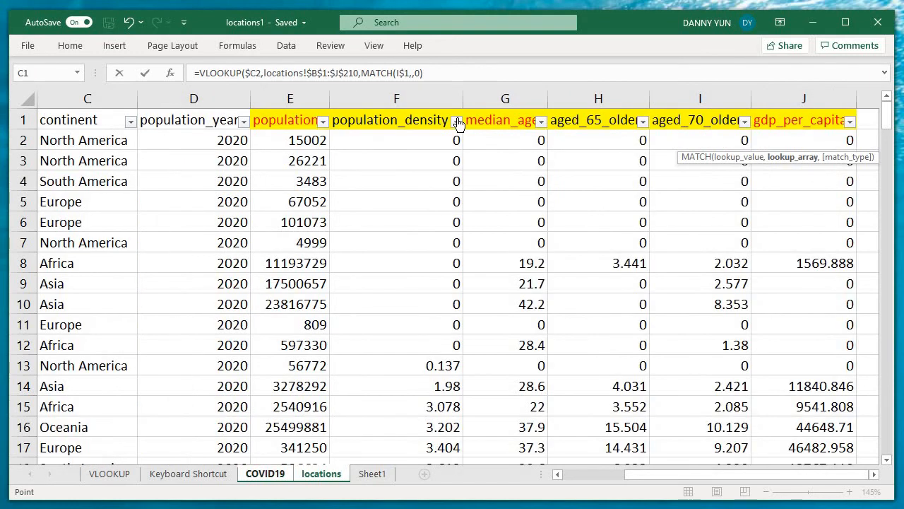
{"action": "key", "text": "ctrl+Home"}
{"action": "key", "text": "Right"}
{"action": "key", "text": "Right"}
{"action": "key", "text": "Right"}
{"action": "key", "text": "Right"}
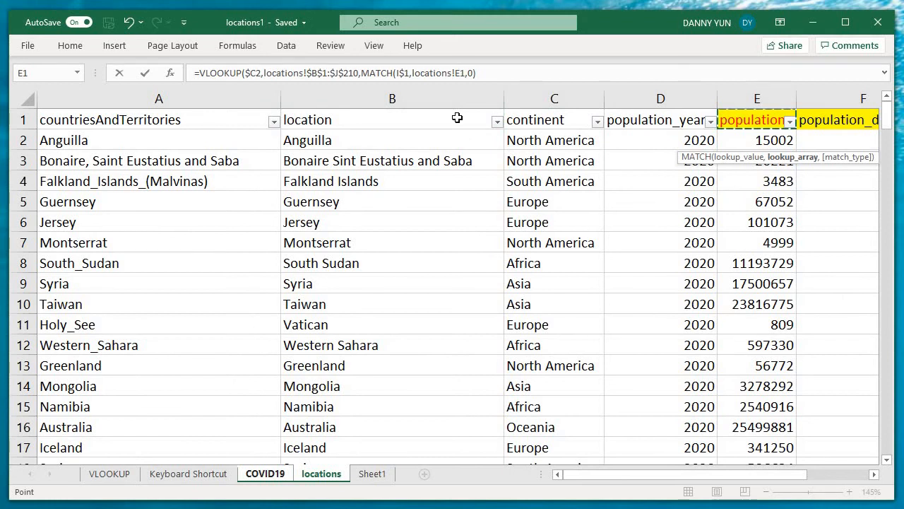
{"action": "key", "text": "shift+Right"}
{"action": "key", "text": "shift+Right"}
{"action": "key", "text": "shift+Right"}
{"action": "key", "text": "shift+Right"}
{"action": "key", "text": "shift+Right"}
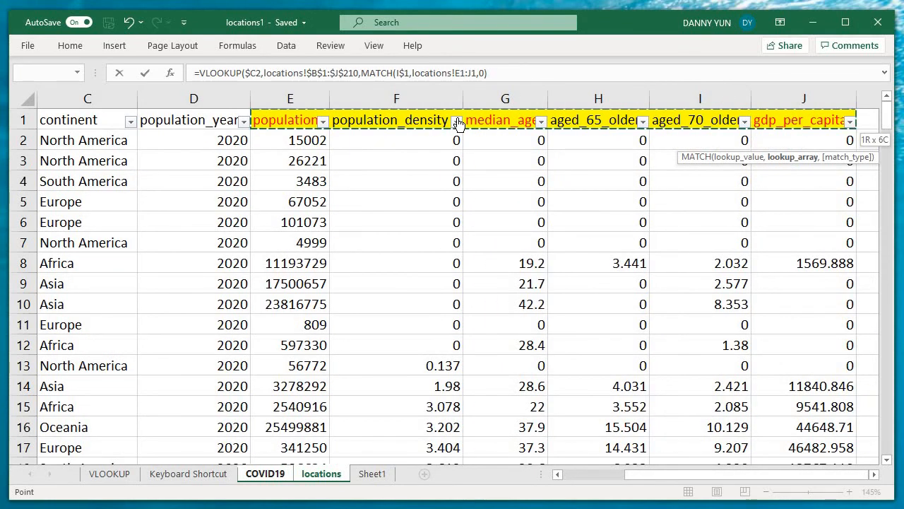
{"action": "key", "text": "Left"}
{"action": "key", "text": "Right"}
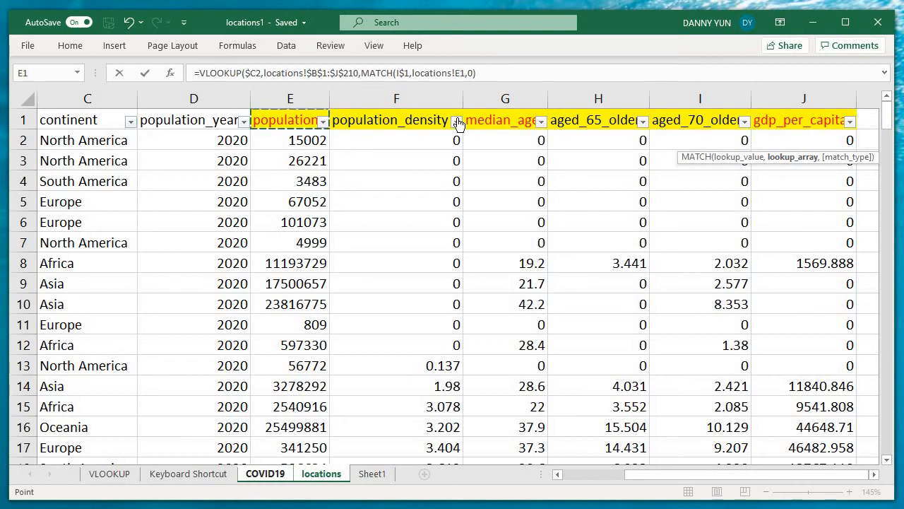
{"action": "key", "text": "shift+Right"}
{"action": "key", "text": "shift+Right"}
{"action": "key", "text": "shift+Right"}
{"action": "key", "text": "shift+Right"}
{"action": "key", "text": "shift+Right"}
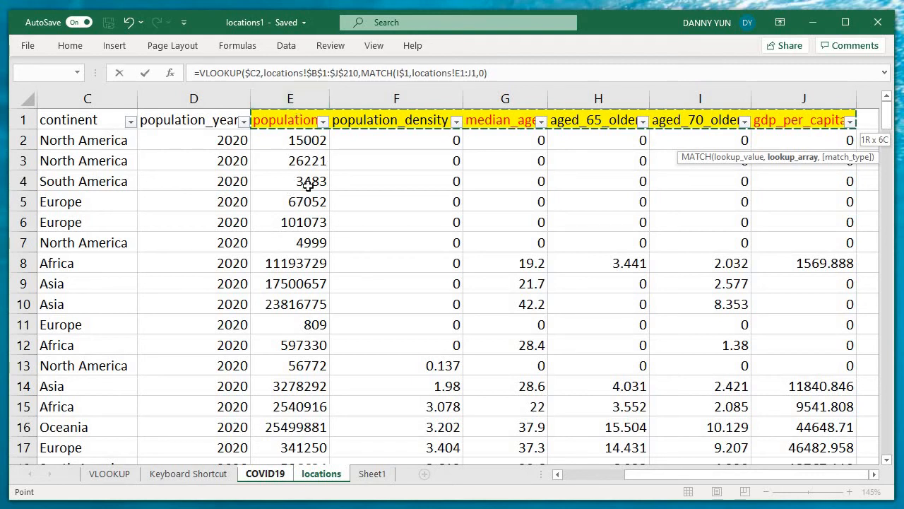
Step: Set the MATCH lookup array to the fully locked header range $B$1:$J$1 on the locations sheet, starting at the location column
{"action": "key", "text": "Left"}
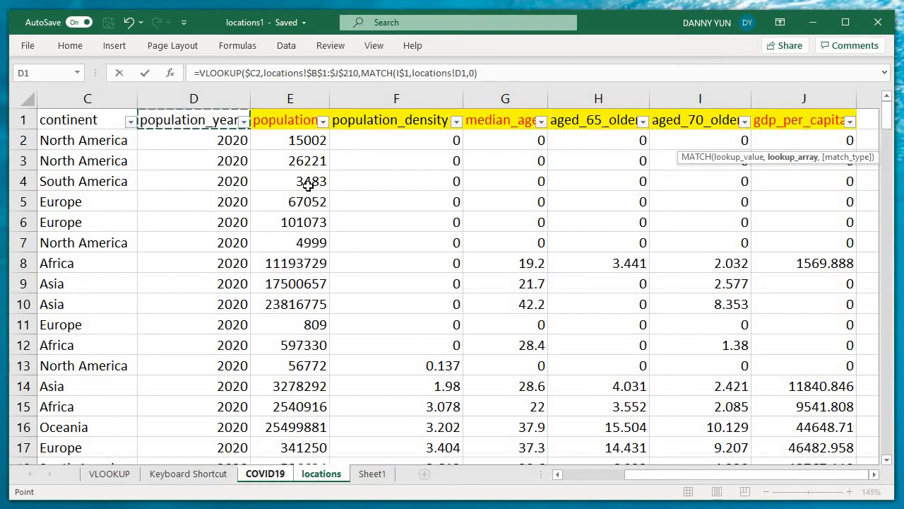
{"action": "key", "text": "Left"}
{"action": "key", "text": "Right"}
{"action": "key", "text": "Right"}
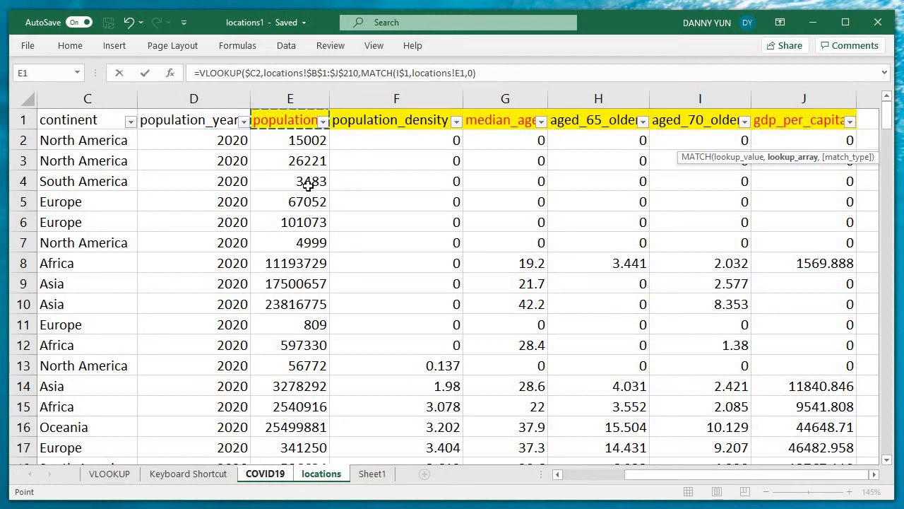
{"action": "key", "text": "Left"}
{"action": "key", "text": "Left"}
{"action": "key", "text": "Left"}
{"action": "key", "text": "Left"}
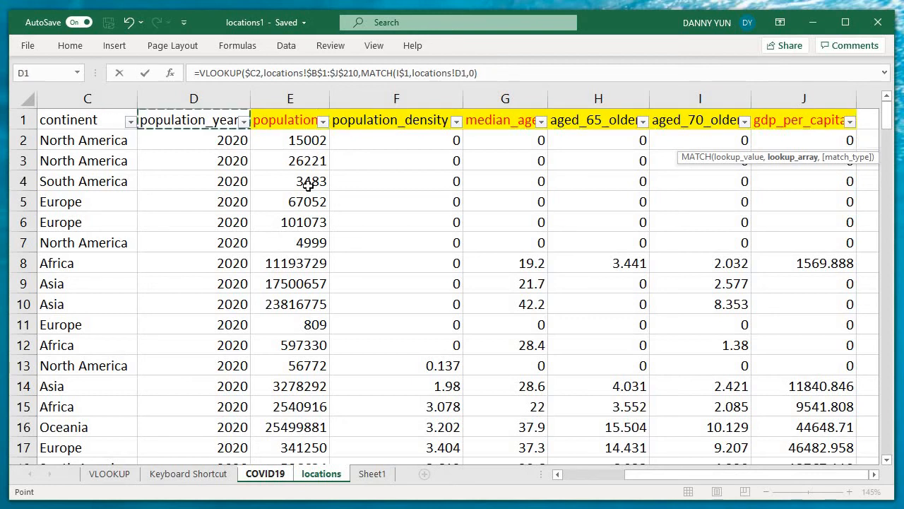
{"action": "key", "text": "Right"}
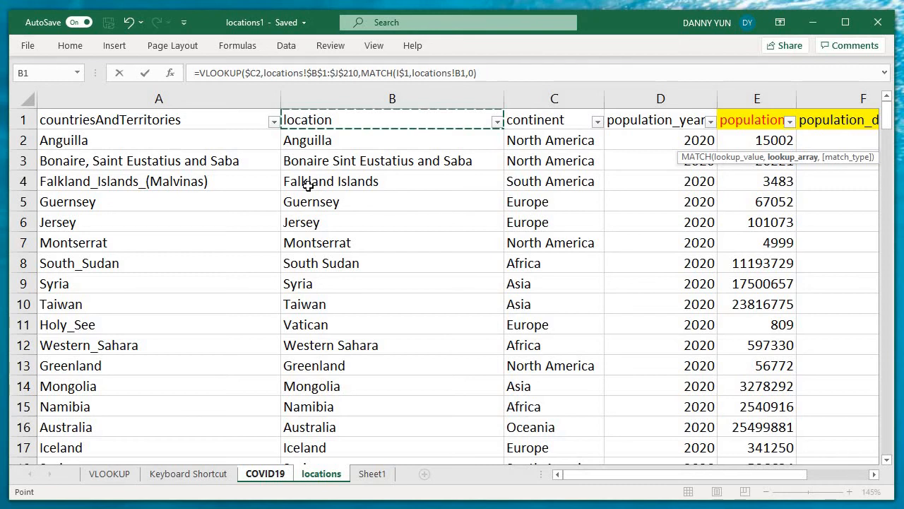
{"action": "key", "text": "ctrl+shift+Right"}
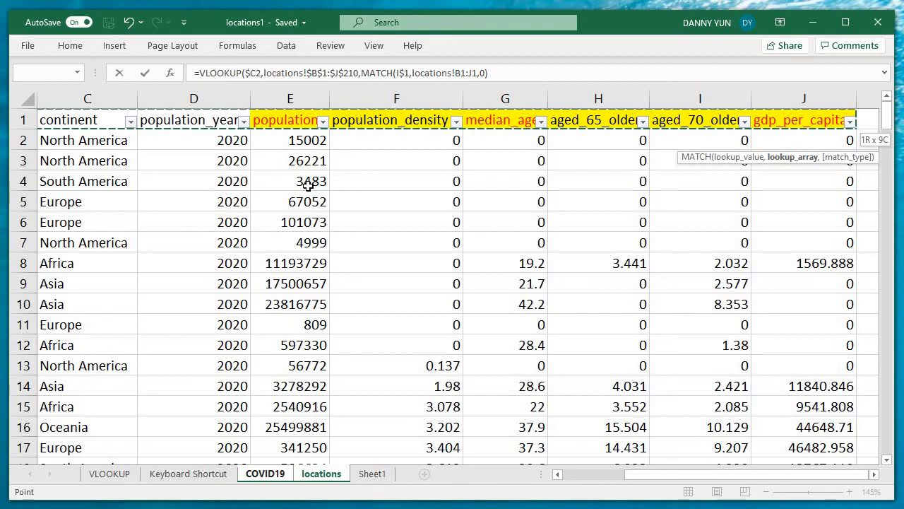
{"action": "key", "text": "F4"}
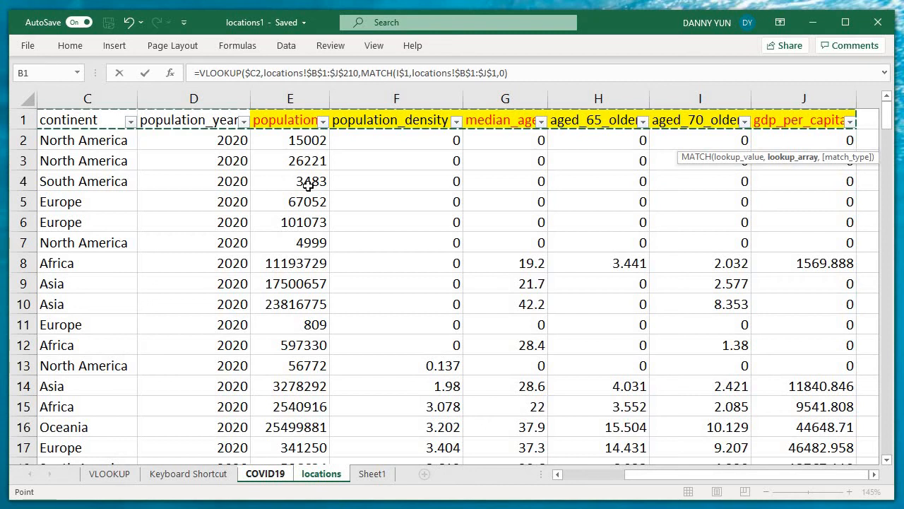
Step: Complete the MATCH with exact match type 0, close it before the final VLOOKUP argument 0, and enter the formula in I2
{"action": "type", "text": ","}
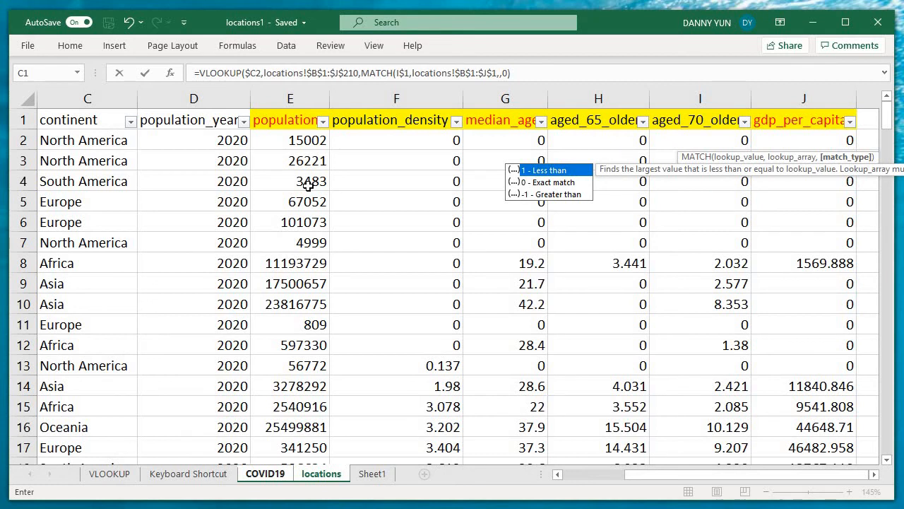
{"action": "key", "text": "Down"}
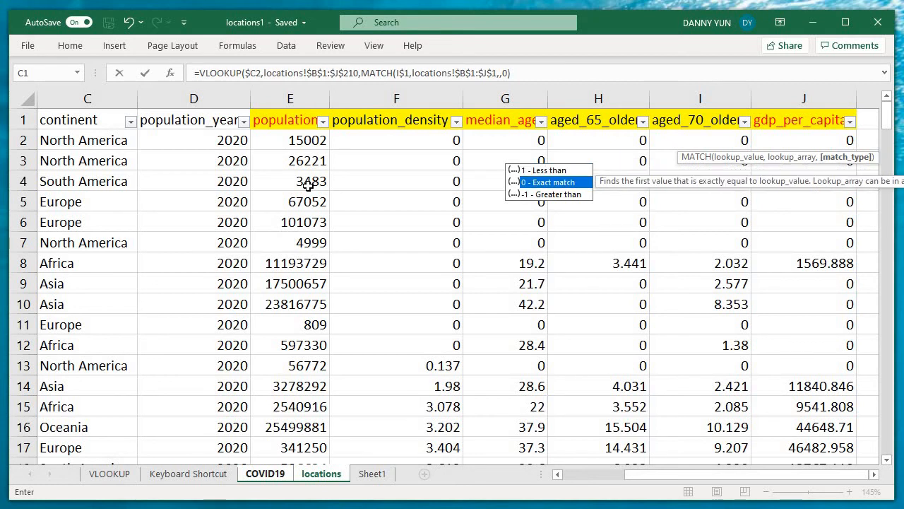
{"action": "type", "text": "0"}
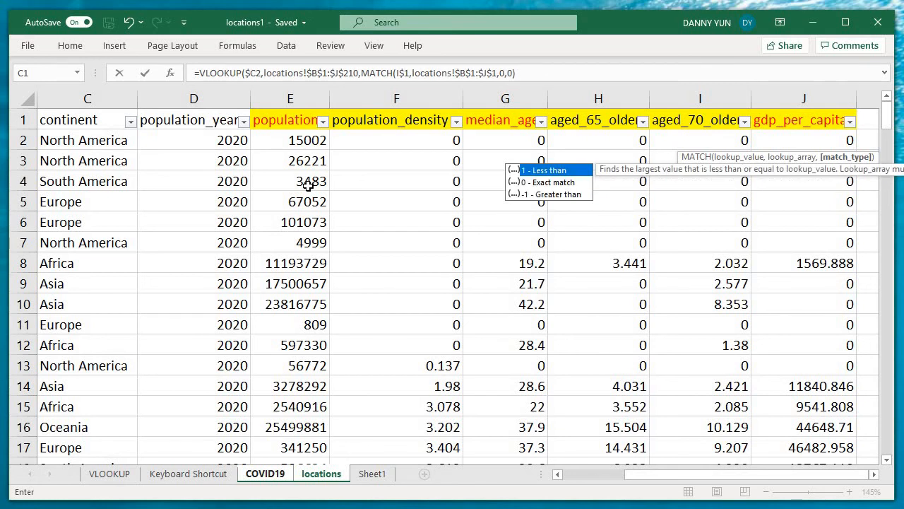
{"action": "type", "text": "),0"}
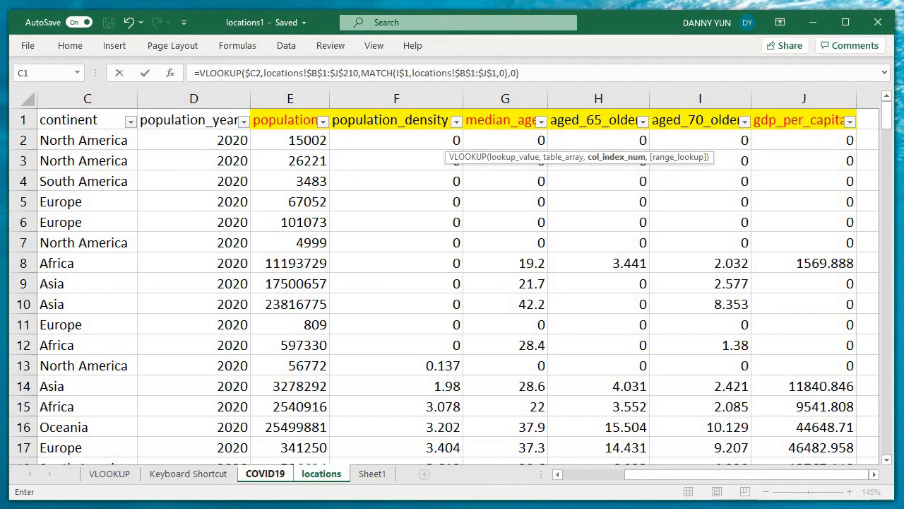
{"action": "key", "text": "ctrl+Return"}
{"action": "key", "text": "Right"}
{"action": "key", "text": "Left"}
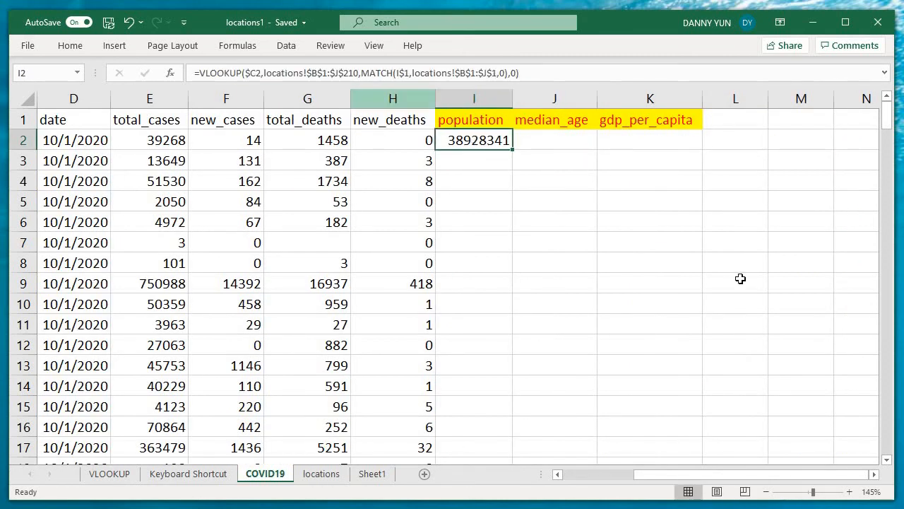
Step: Try column index 4 in place of the MATCH expression in the I2 formula, and put the MATCH expression back
{"action": "key", "text": "F2"}
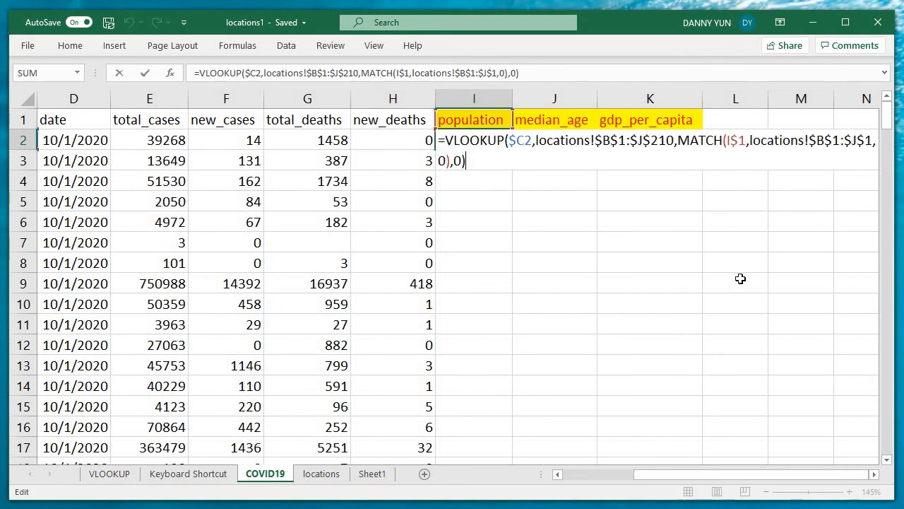
{"action": "key", "text": "Left"}
{"action": "key", "text": "Left"}
{"action": "key", "text": "Left"}
{"action": "key", "text": "Left"}
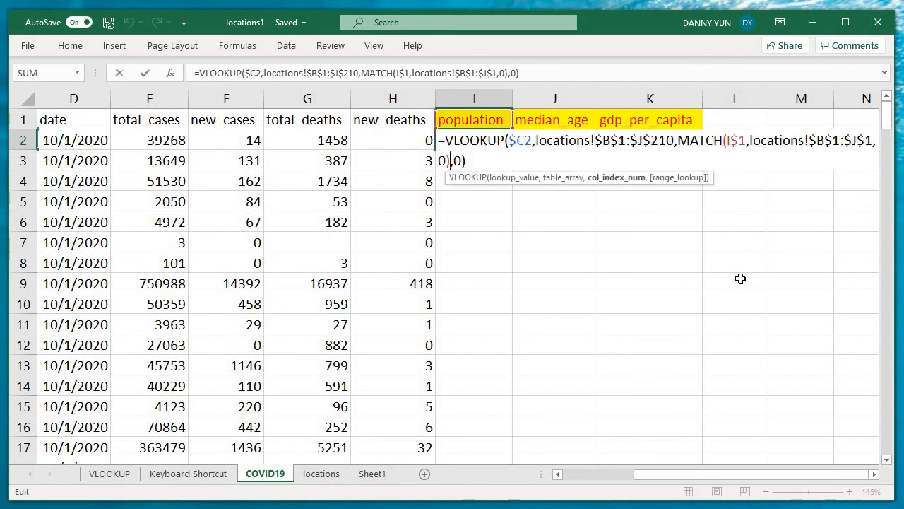
{"action": "key", "text": "Left"}
{"action": "key", "text": "Left"}
{"action": "key", "text": "Left"}
{"action": "key", "text": "shift+Left"}
{"action": "key", "text": "shift+Left"}
{"action": "key", "text": "shift+Left"}
{"action": "key", "text": "shift+Left"}
{"action": "key", "text": "shift+Left"}
{"action": "key", "text": "shift+Left"}
{"action": "key", "text": "shift+Left"}
{"action": "key", "text": "shift+Left"}
{"action": "key", "text": "shift+Left"}
{"action": "key", "text": "shift+Left"}
{"action": "key", "text": "shift+Left"}
{"action": "key", "text": "shift+Left"}
{"action": "key", "text": "shift+Left"}
{"action": "key", "text": "shift+Left"}
{"action": "key", "text": "shift+Left"}
{"action": "key", "text": "shift+Left"}
{"action": "key", "text": "shift+Left"}
{"action": "key", "text": "shift+Left"}
{"action": "key", "text": "shift+Left"}
{"action": "key", "text": "shift+Left"}
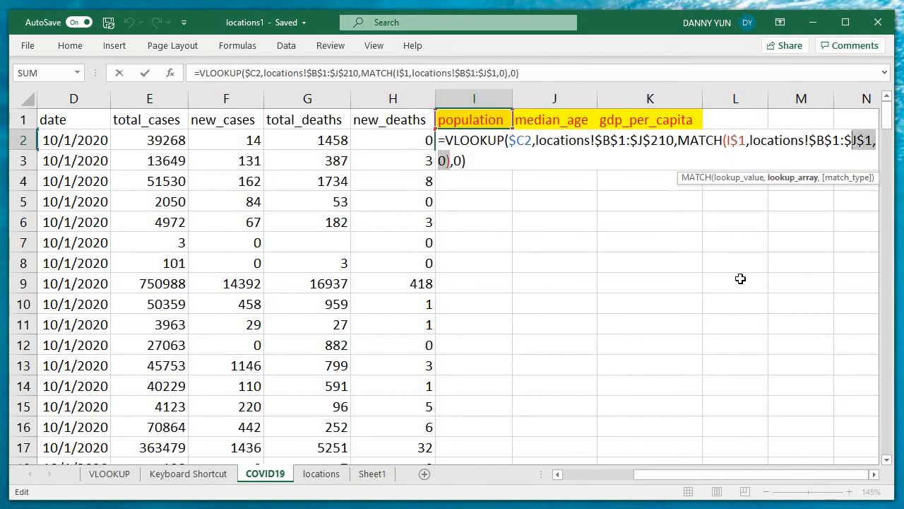
{"action": "key", "text": "shift+Left"}
{"action": "key", "text": "shift+Left"}
{"action": "key", "text": "shift+Left"}
{"action": "key", "text": "shift+Left"}
{"action": "key", "text": "shift+Left"}
{"action": "key", "text": "ctrl+c"}
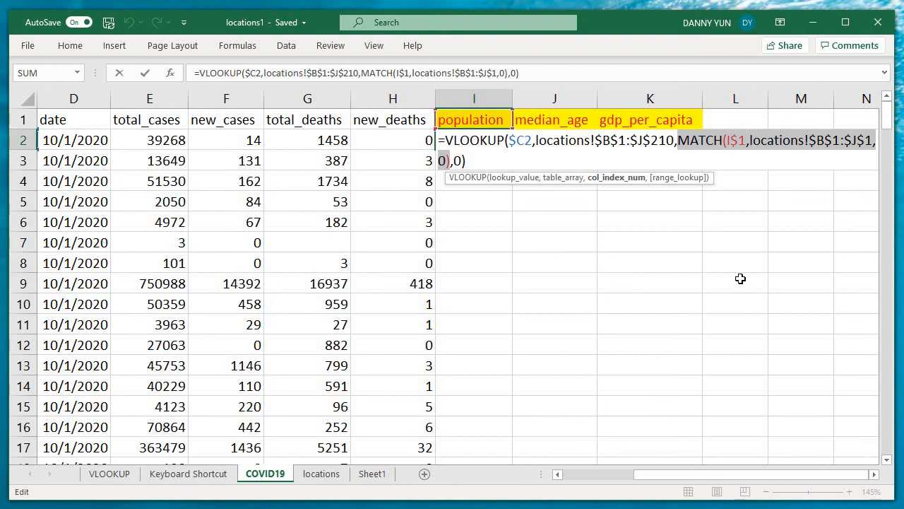
{"action": "type", "text": "4"}
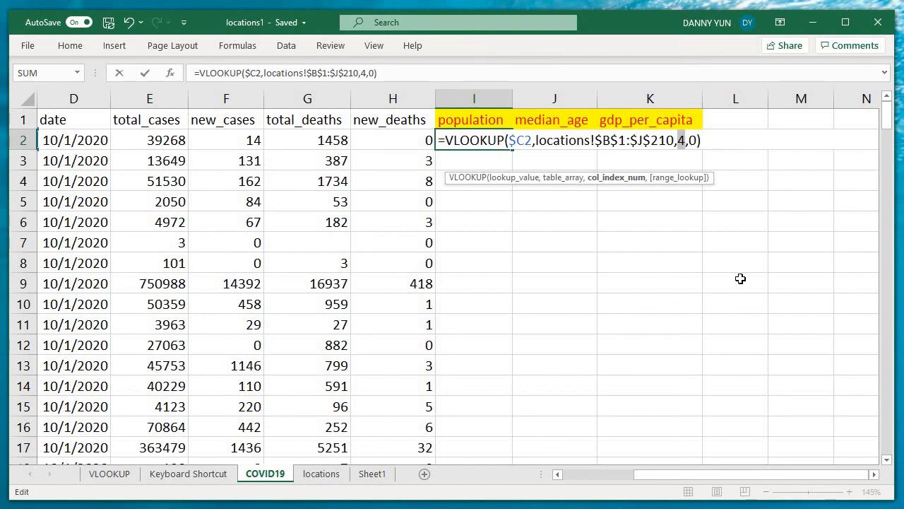
{"action": "key", "text": "ctrl+v"}
{"action": "key", "text": "Return"}
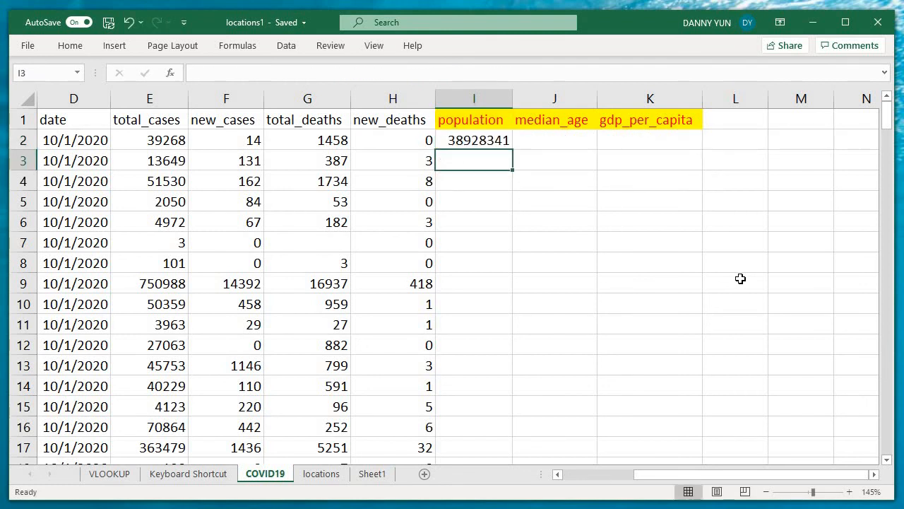
Step: Copy the I2 VLOOKUP formula into the median_age cell J2 and the gdp_per_capita cell K2
{"action": "key", "text": "Up"}
{"action": "key", "text": "ctrl+c"}
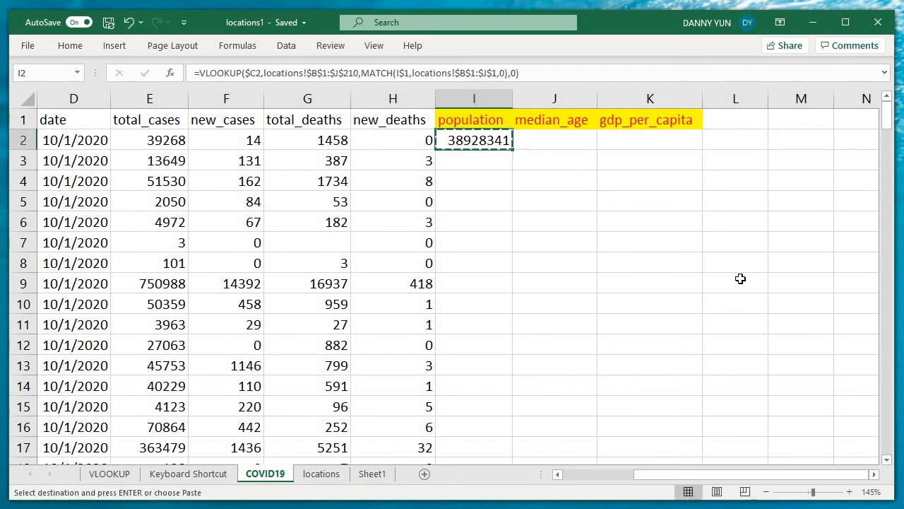
{"action": "key", "text": "Right"}
{"action": "key", "text": "ctrl+v"}
{"action": "key", "text": "Right"}
{"action": "key", "text": "ctrl+v"}
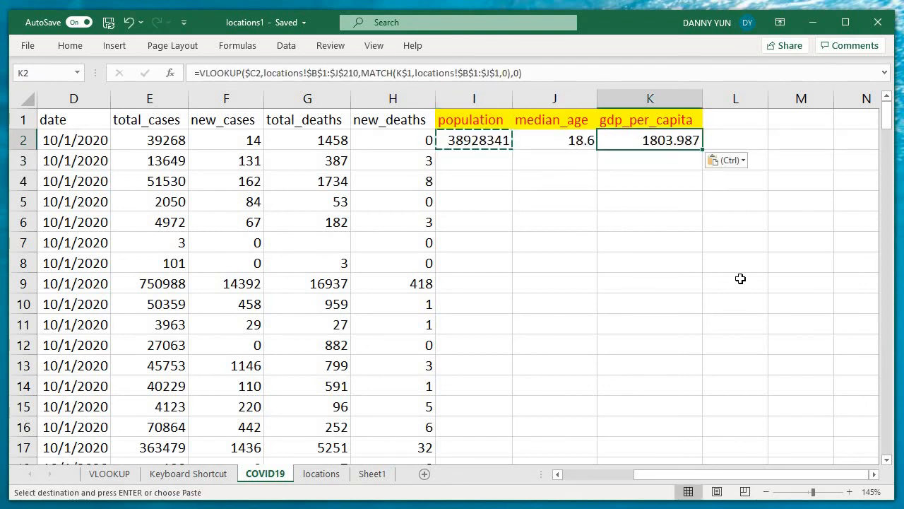
Step: Try column index 6 in place of the MATCH expression in the J2 formula, and restore the MATCH expression
{"action": "key", "text": "Left"}
{"action": "key", "text": "Delete"}
{"action": "key", "text": "F2"}
{"action": "key", "text": "Left"}
{"action": "key", "text": "Left"}
{"action": "key", "text": "Left"}
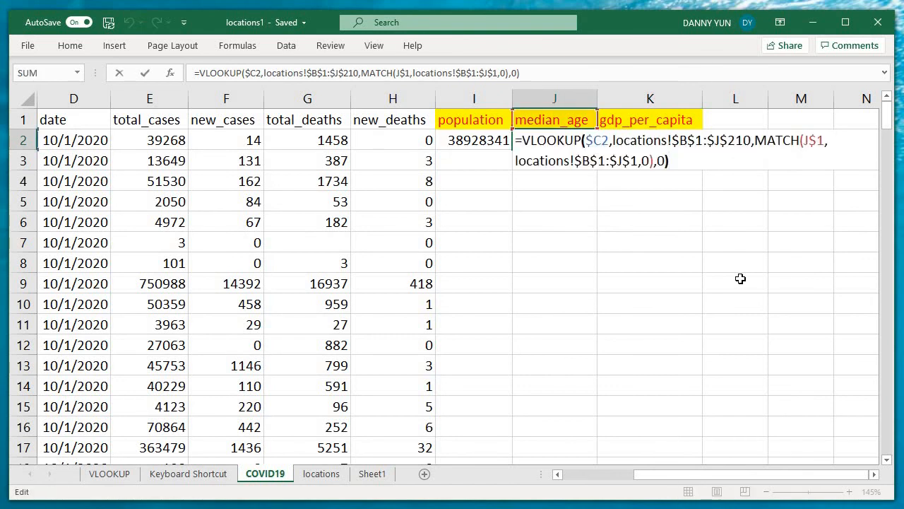
{"action": "key", "text": "shift+Up"}
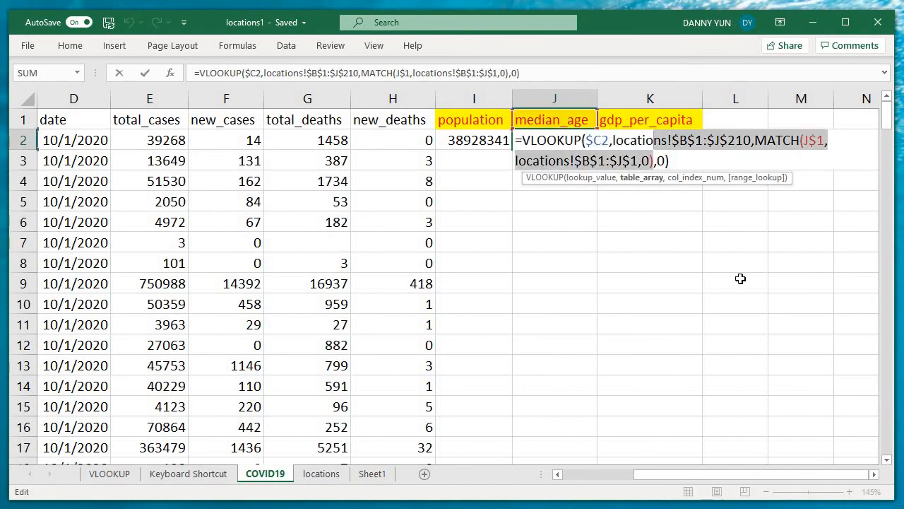
{"action": "key", "text": "shift+Right"}
{"action": "key", "text": "shift+Right"}
{"action": "key", "text": "shift+Right"}
{"action": "key", "text": "shift+Right"}
{"action": "key", "text": "shift+Right"}
{"action": "key", "text": "shift+Right"}
{"action": "key", "text": "shift+Right"}
{"action": "key", "text": "shift+Right"}
{"action": "key", "text": "shift+Right"}
{"action": "key", "text": "shift+Right"}
{"action": "key", "text": "shift+Right"}
{"action": "key", "text": "shift+Right"}
{"action": "key", "text": "shift+Right"}
{"action": "key", "text": "shift+Right"}
{"action": "key", "text": "shift+Right"}
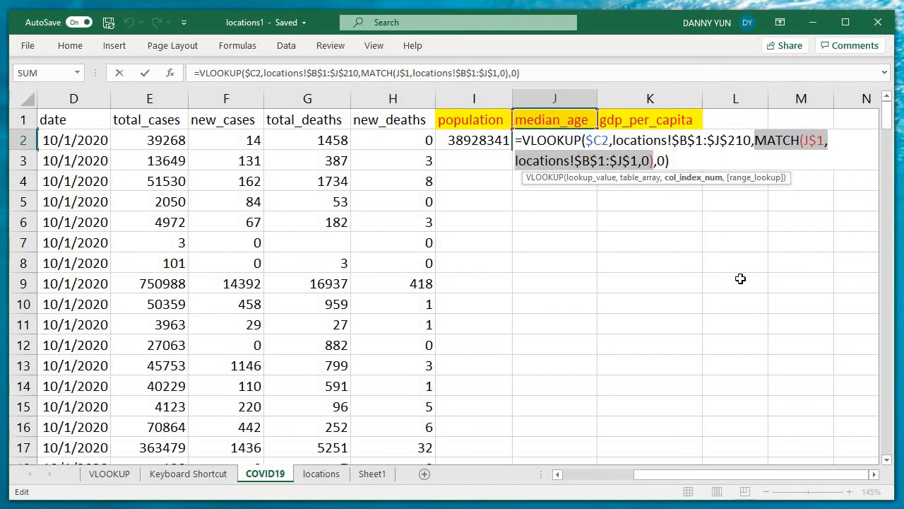
{"action": "type", "text": "6"}
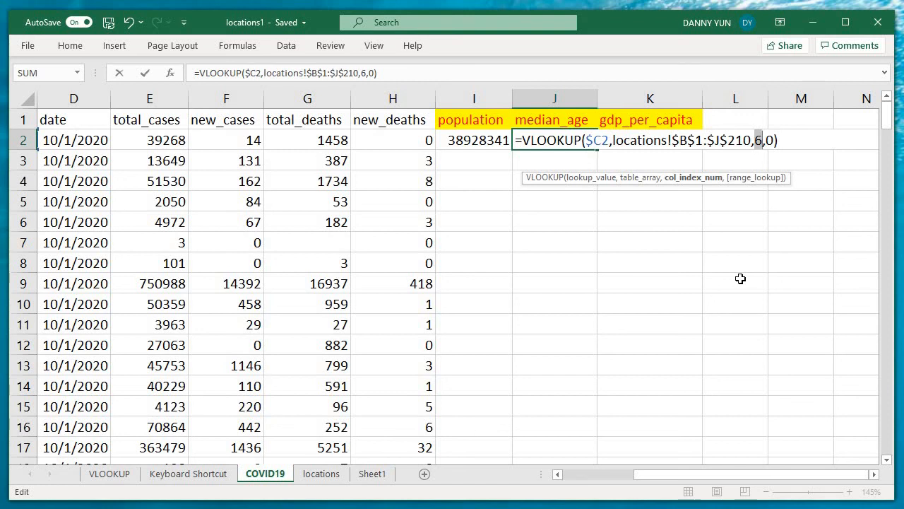
{"action": "key", "text": "ctrl+v"}
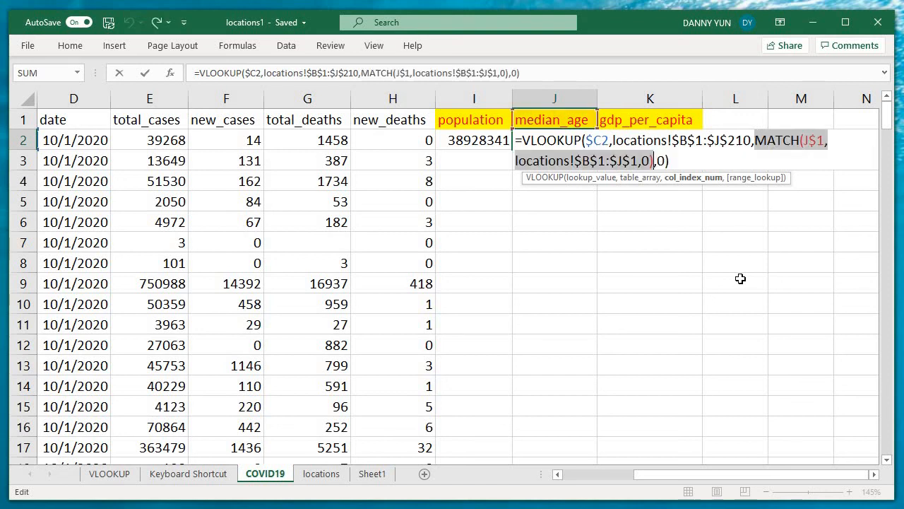
{"action": "key", "text": "Return"}
{"action": "key", "text": "Up"}
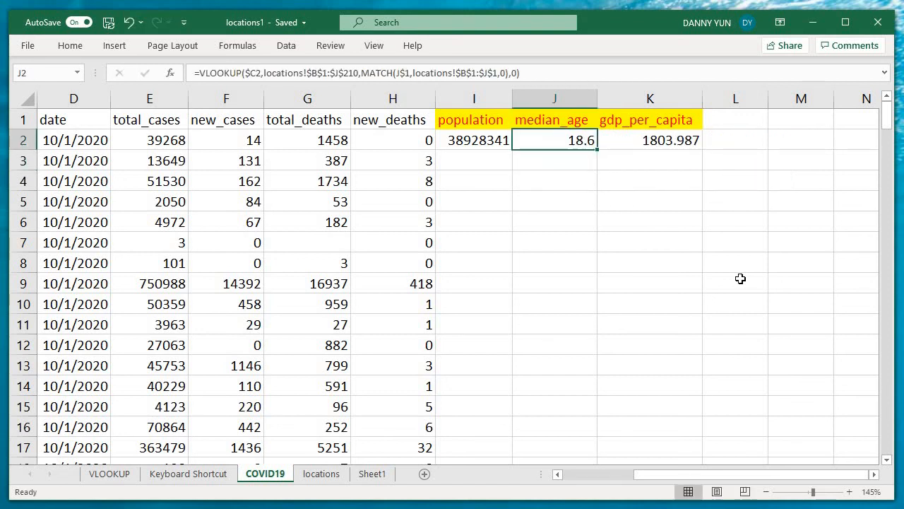
Step: Fill the I2 formula across to K2 and down all data rows of the population, median_age and gdp_per_capita columns
{"action": "key", "text": "Left"}
{"action": "key", "text": "shift+Right"}
{"action": "key", "text": "shift+Right"}
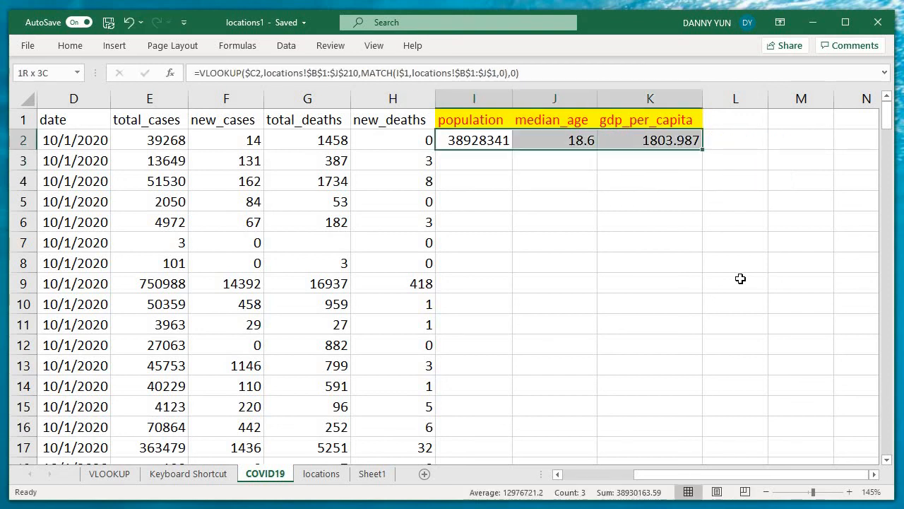
{"action": "key", "text": "ctrl+r"}
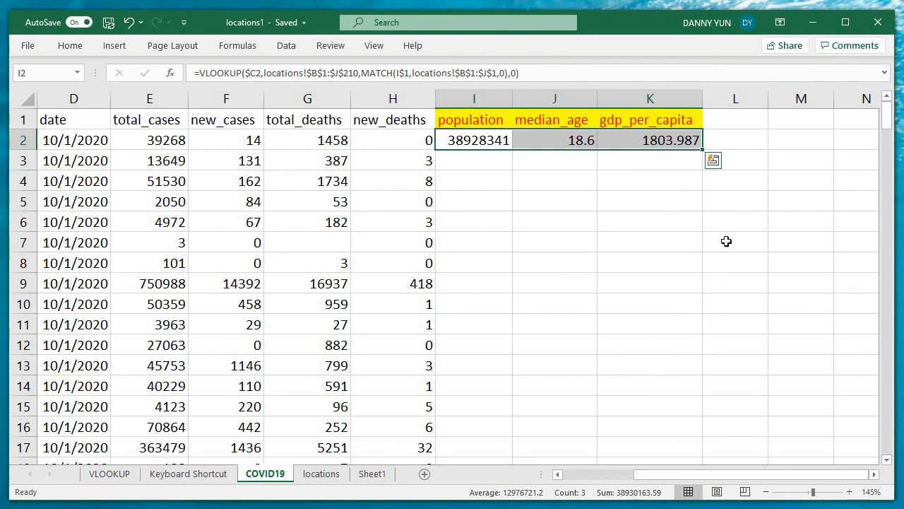
{"action": "double_click", "coordinate": [704, 151]}
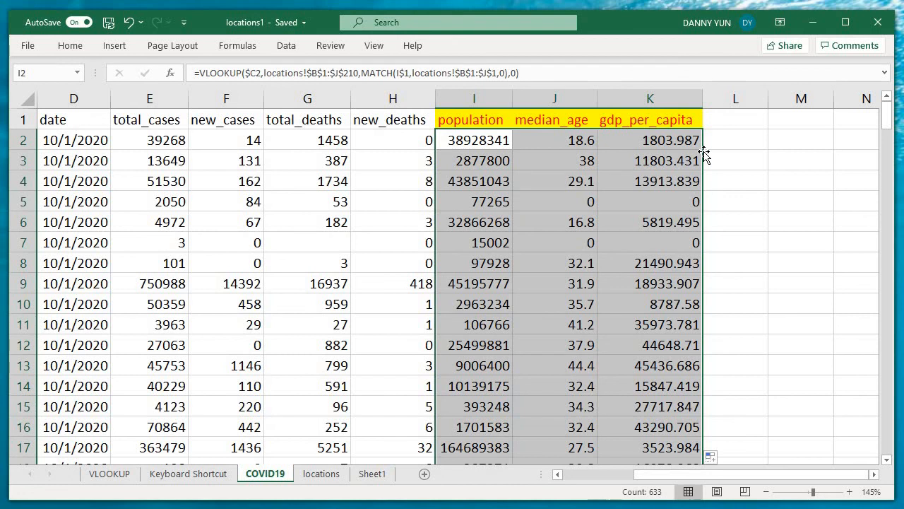
Step: Examine the filled lookup results in the last rows of the COVID19 table
{"action": "key", "text": "Down"}
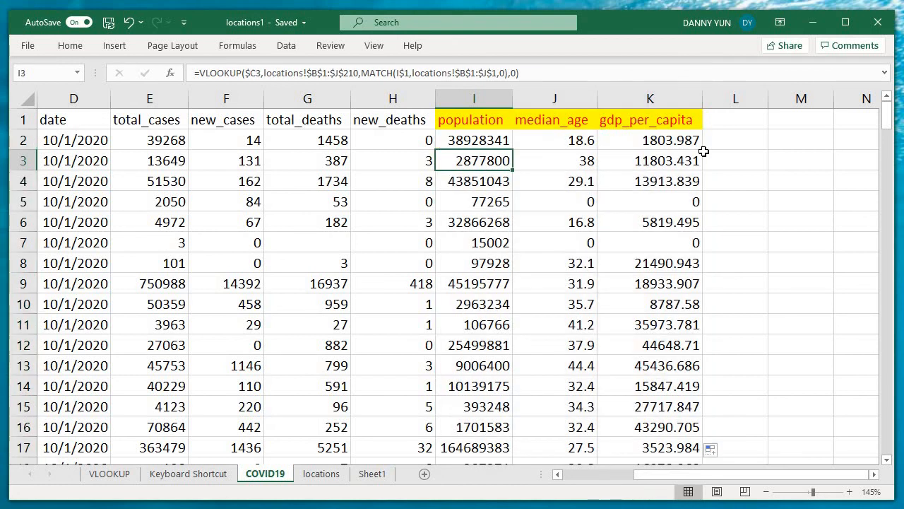
{"action": "key", "text": "ctrl+Down"}
{"action": "key", "text": "Up"}
{"action": "key", "text": "Up"}
{"action": "key", "text": "Up"}
{"action": "key", "text": "Up"}
{"action": "key", "text": "Up"}
{"action": "key", "text": "Down"}
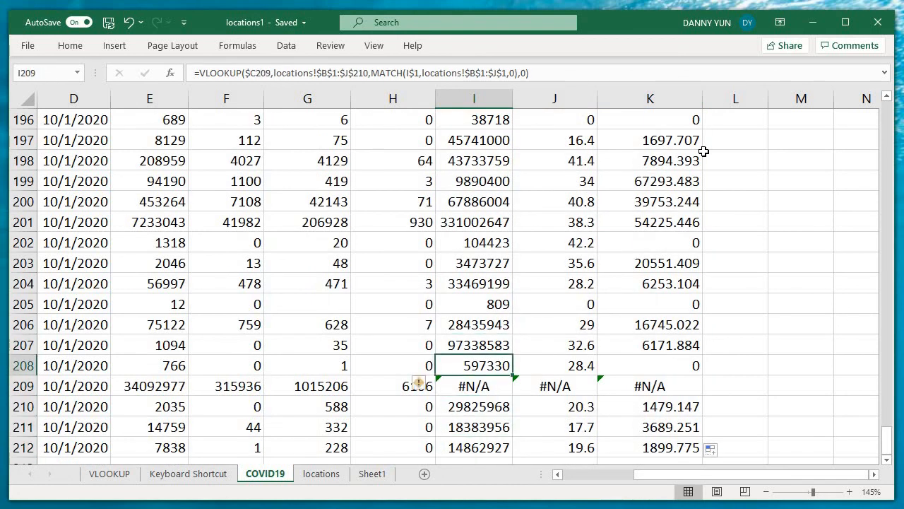
Step: Inspect row 209 across its columns, comparing the location entry with the three lookup cells
{"action": "key", "text": "Down"}
{"action": "key", "text": "shift+space"}
{"action": "key", "text": "Home"}
{"action": "key", "text": "Right"}
{"action": "key", "text": "Right"}
{"action": "key", "text": "Right"}
{"action": "key", "text": "Right"}
{"action": "key", "text": "Right"}
{"action": "key", "text": "Right"}
{"action": "key", "text": "Right"}
{"action": "key", "text": "Right"}
{"action": "key", "text": "Right"}
{"action": "key", "text": "Right"}
{"action": "key", "text": "Right"}
{"action": "key", "text": "Right"}
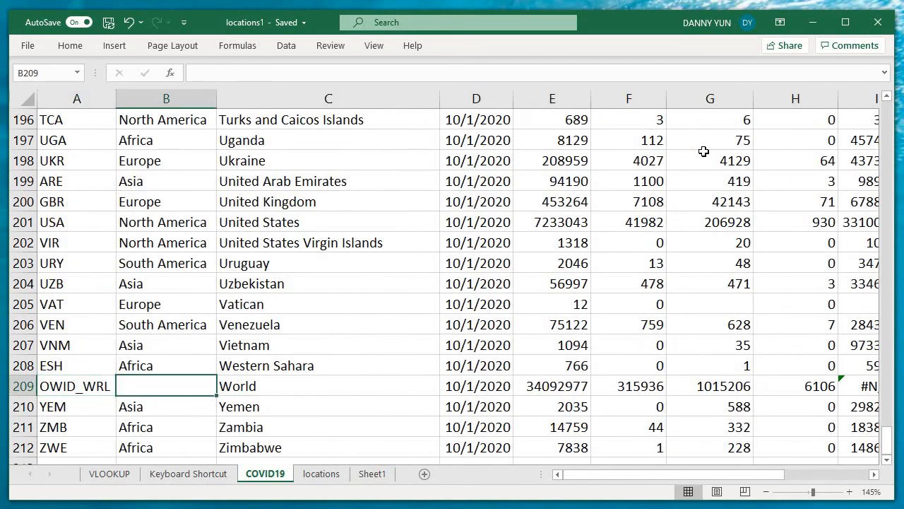
{"action": "key", "text": "Left"}
{"action": "key", "text": "Left"}
{"action": "key", "text": "Left"}
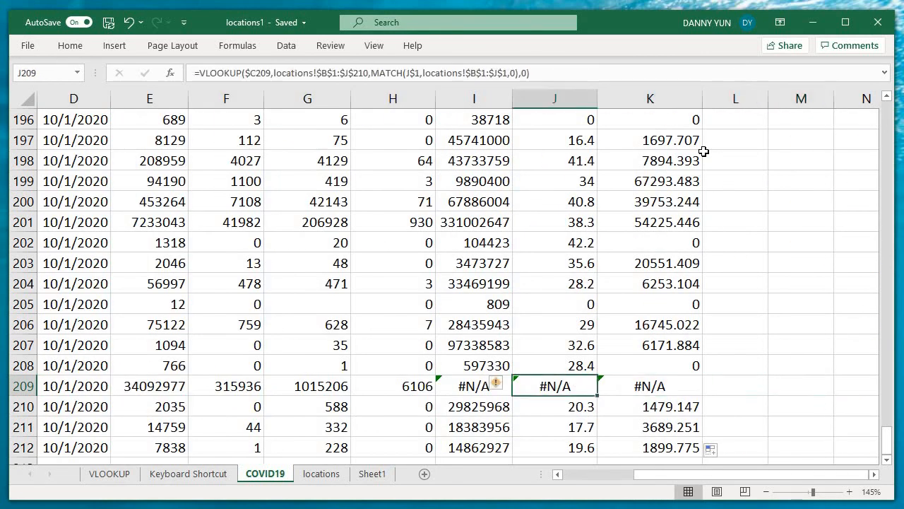
Step: Examine the filled population, median_age and gdp_per_capita results upward from row 209, moving along the population column
{"action": "key", "text": "Left"}
{"action": "key", "text": "Up"}
{"action": "key", "text": "Up"}
{"action": "key", "text": "Up"}
{"action": "key", "text": "Up"}
{"action": "key", "text": "Up"}
{"action": "key", "text": "Up"}
{"action": "key", "text": "Up"}
{"action": "key", "text": "Up"}
{"action": "key", "text": "Up"}
{"action": "key", "text": "Up"}
{"action": "key", "text": "Up"}
{"action": "key", "text": "Up"}
{"action": "key", "text": "Up"}
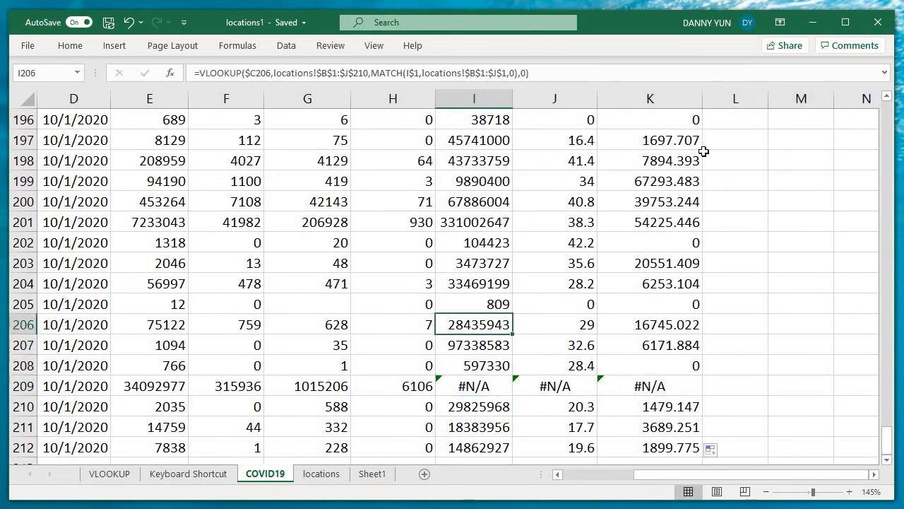
{"action": "key", "text": "Up"}
{"action": "key", "text": "Up"}
{"action": "key", "text": "Up"}
{"action": "key", "text": "Up"}
{"action": "key", "text": "Up"}
{"action": "key", "text": "Up"}
{"action": "key", "text": "Up"}
{"action": "key", "text": "Up"}
{"action": "key", "text": "Up"}
{"action": "key", "text": "Up"}
{"action": "key", "text": "Up"}
{"action": "key", "text": "Up"}
{"action": "key", "text": "Up"}
{"action": "key", "text": "Up"}
{"action": "key", "text": "Up"}
{"action": "key", "text": "Up"}
{"action": "key", "text": "Up"}
{"action": "key", "text": "Up"}
{"action": "key", "text": "Up"}
{"action": "key", "text": "Up"}
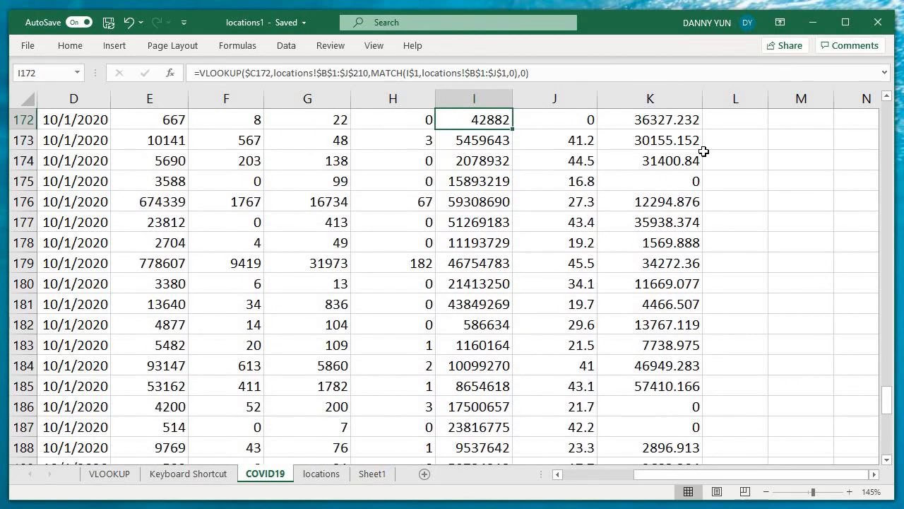
Step: Highlight all lookup results in the population, median_age and gdp_per_capita columns from row 2 down, and return to cell I2
{"action": "key", "text": "ctrl+Up"}
{"action": "key", "text": "Down"}
{"action": "key", "text": "ctrl+shift+Right"}
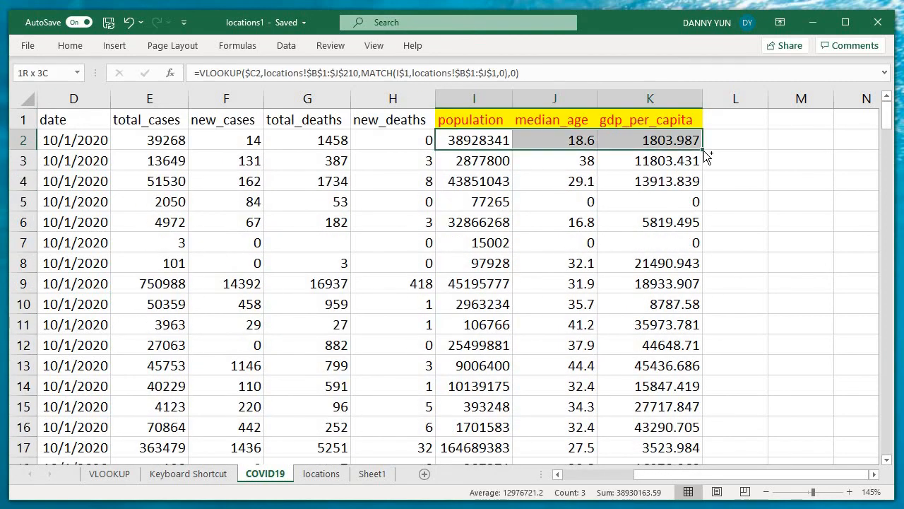
{"action": "key", "text": "ctrl+shift+Down"}
{"action": "key", "text": "ctrl+Up"}
{"action": "key", "text": "Down"}
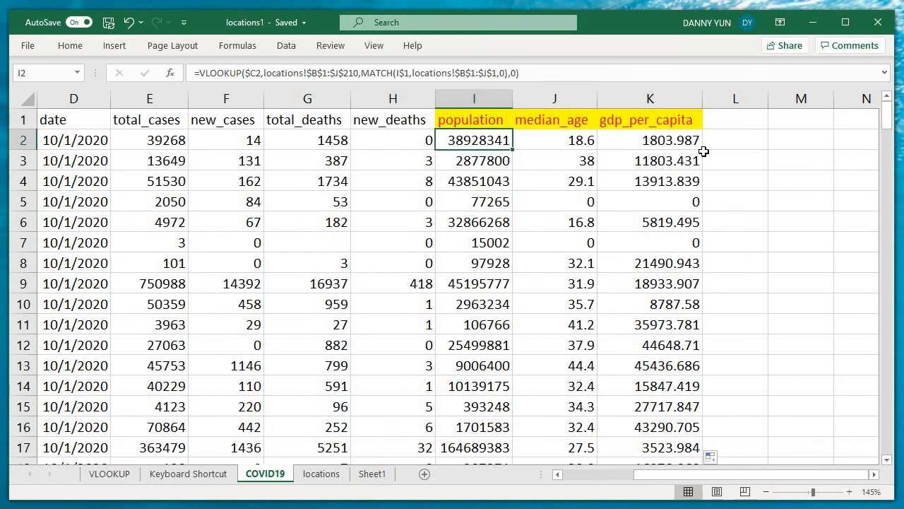